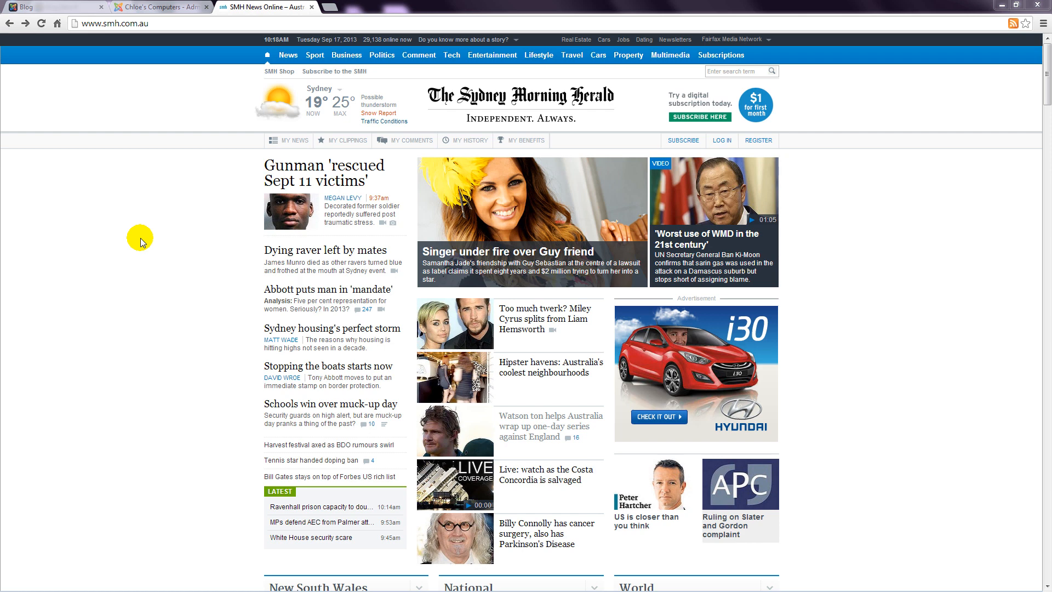
Examine the news article about Australia beating England by 49 runs as a Read More example, and return to the Joomla site's Blog page
click(320, 58)
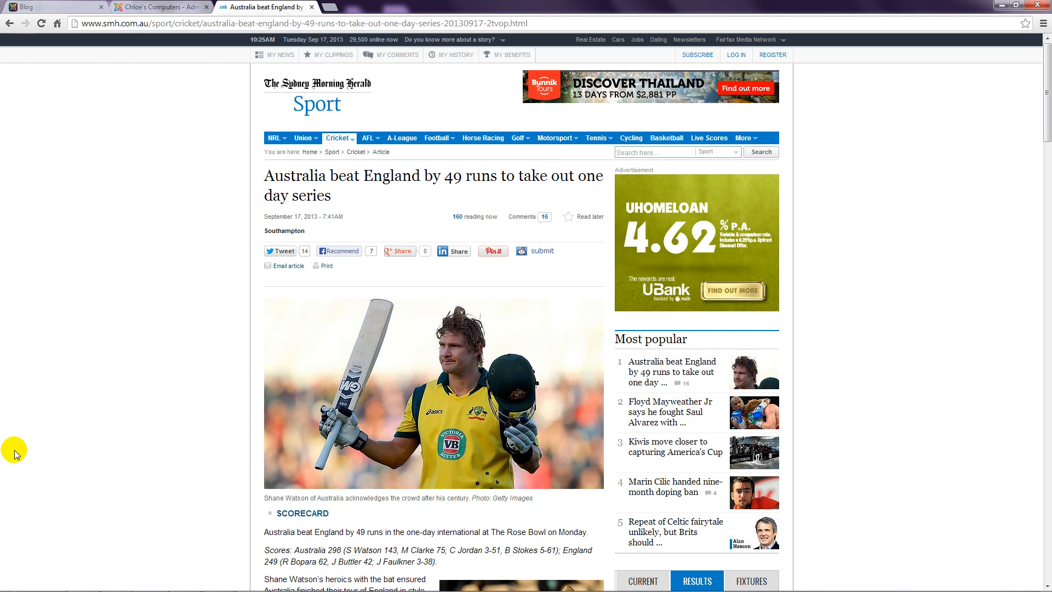
click(44, 7)
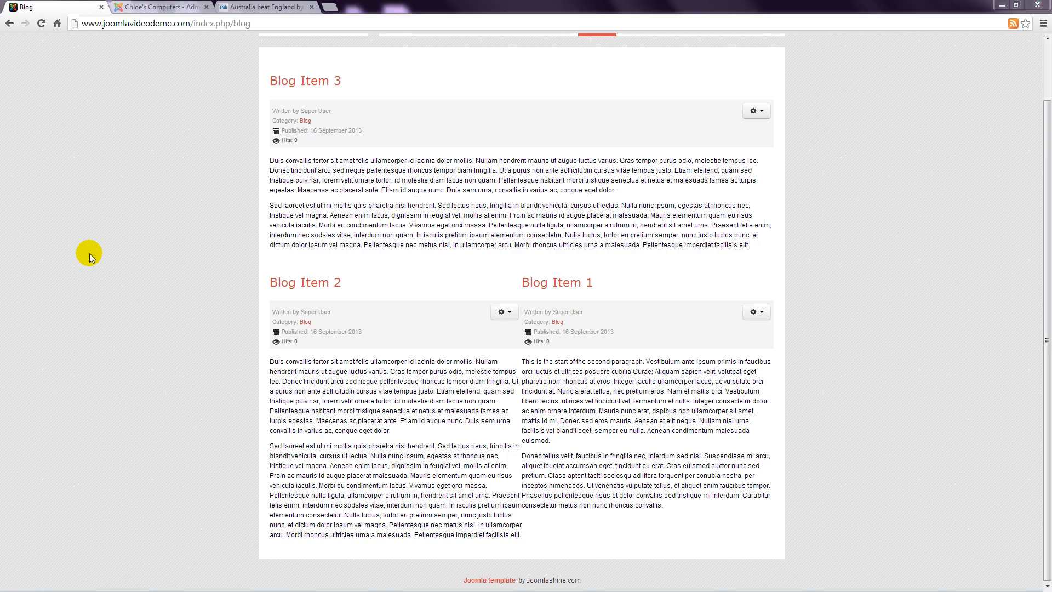
In the Joomla administrator, open the Article Manager and filter the articles by the Blog category
click(156, 7)
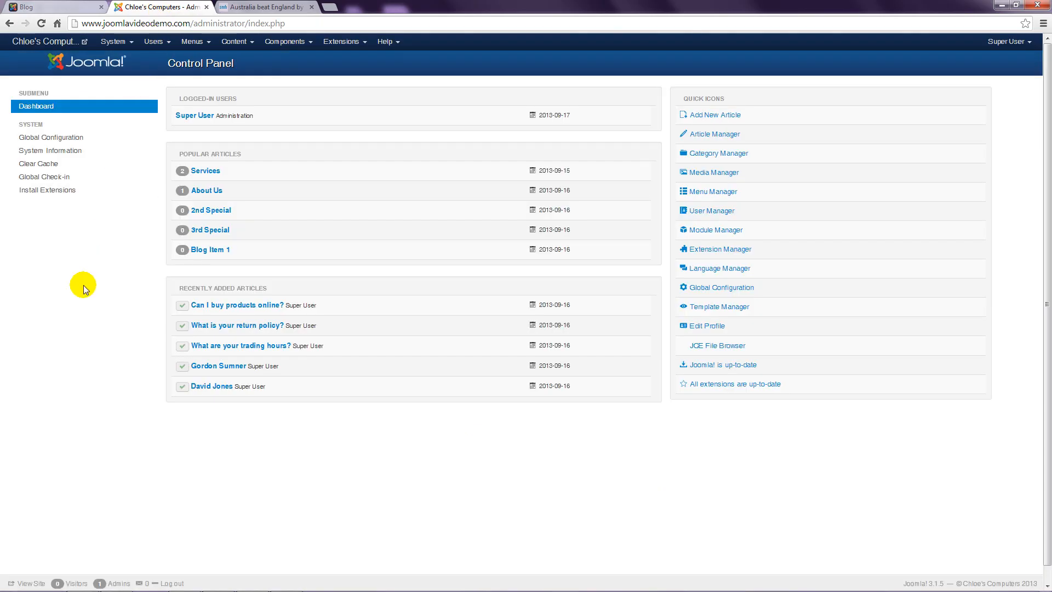
click(234, 41)
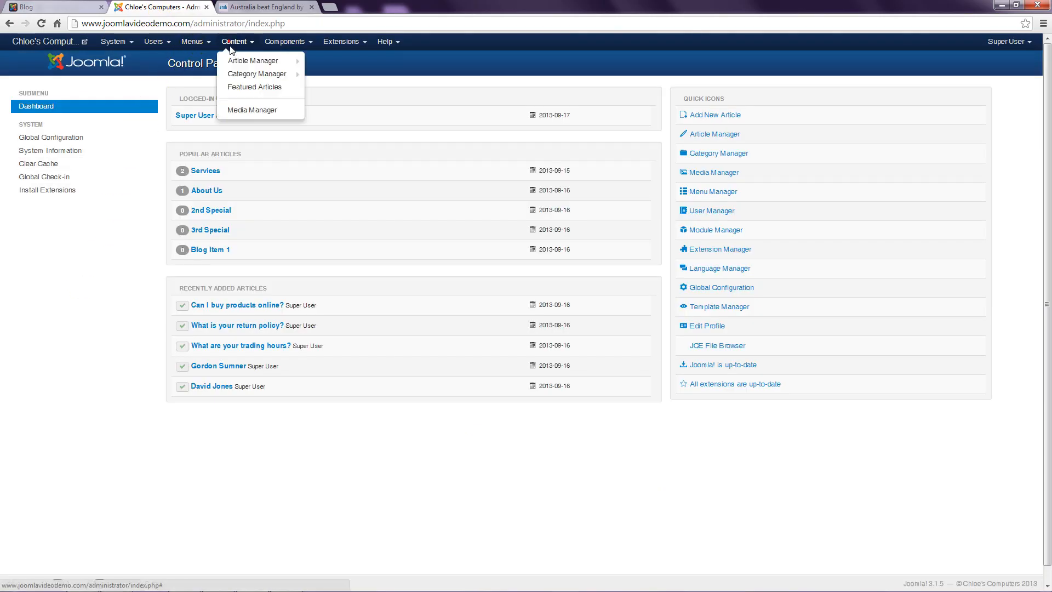
click(239, 64)
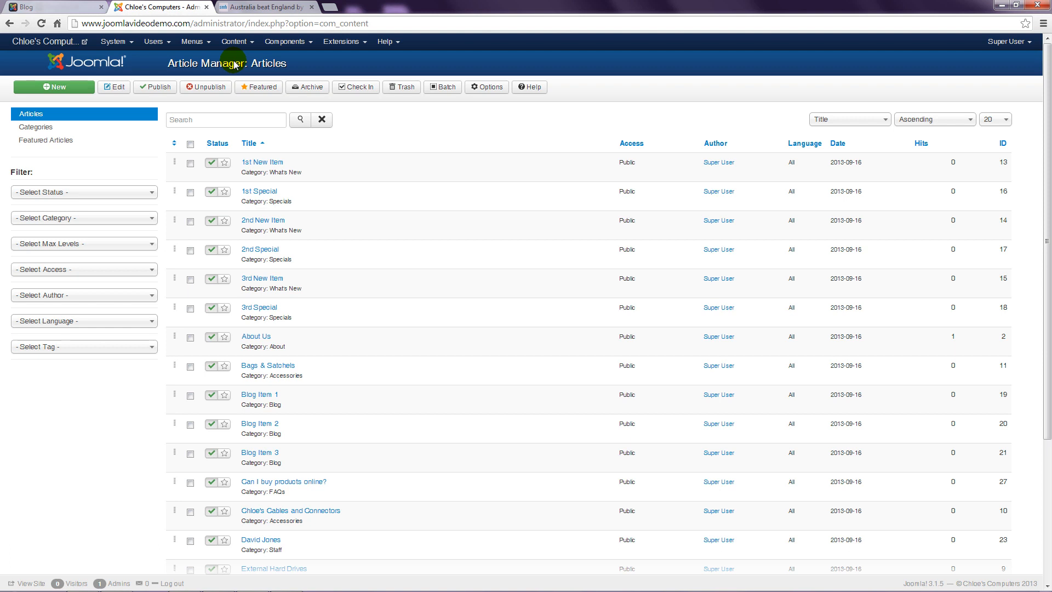
click(99, 219)
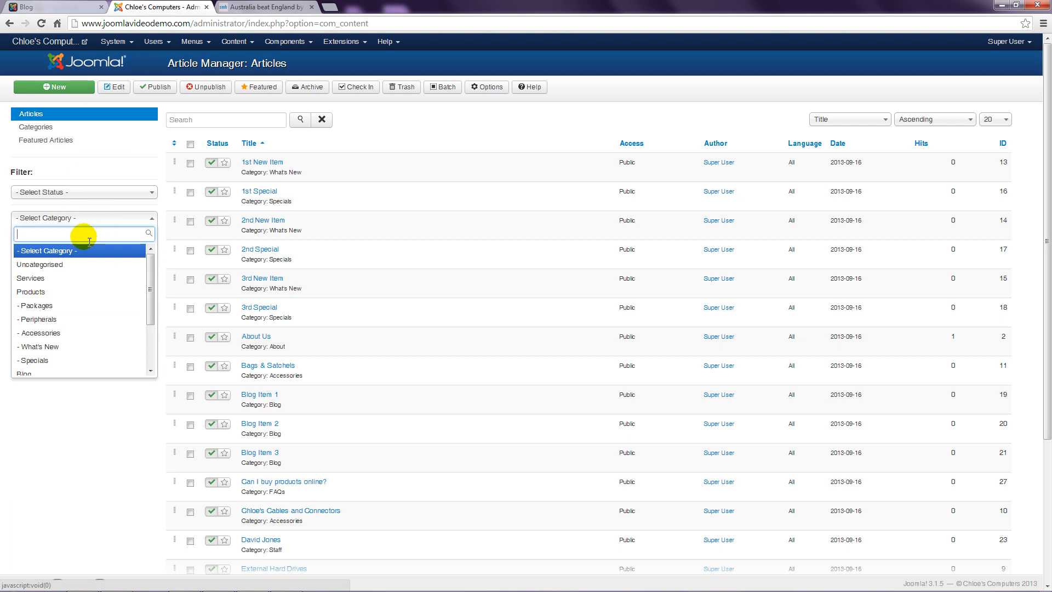
click(59, 371)
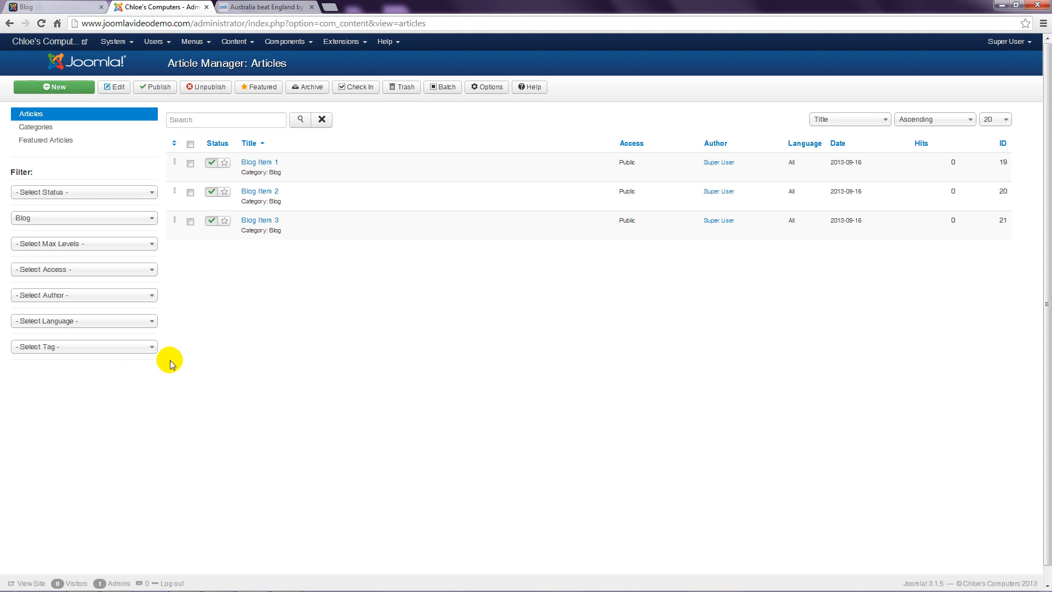
Open Blog Item 1, insert a Read More break after its first paragraph, and save and close the article
click(260, 164)
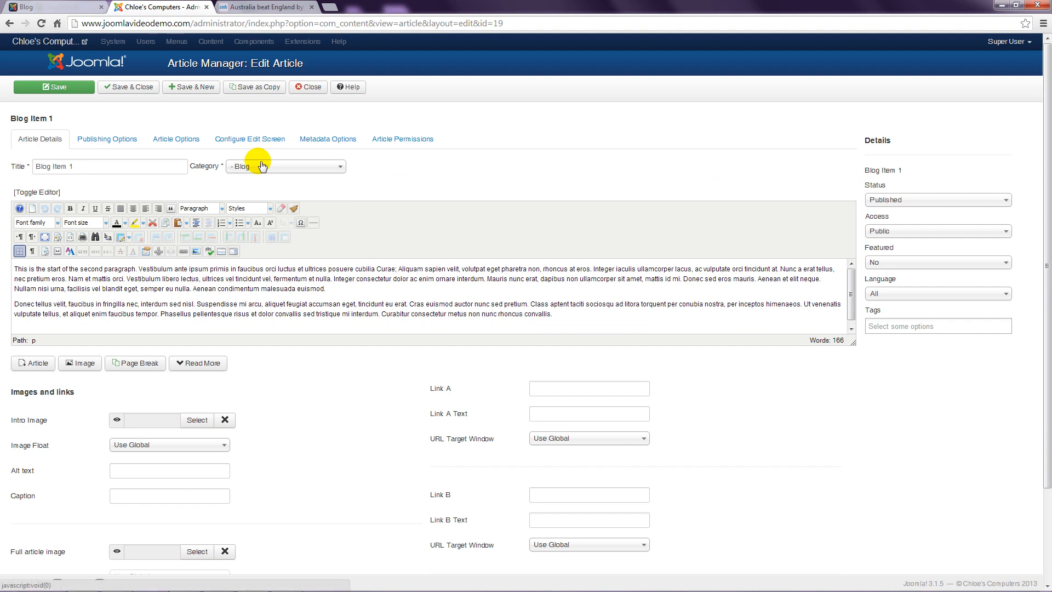
click(338, 296)
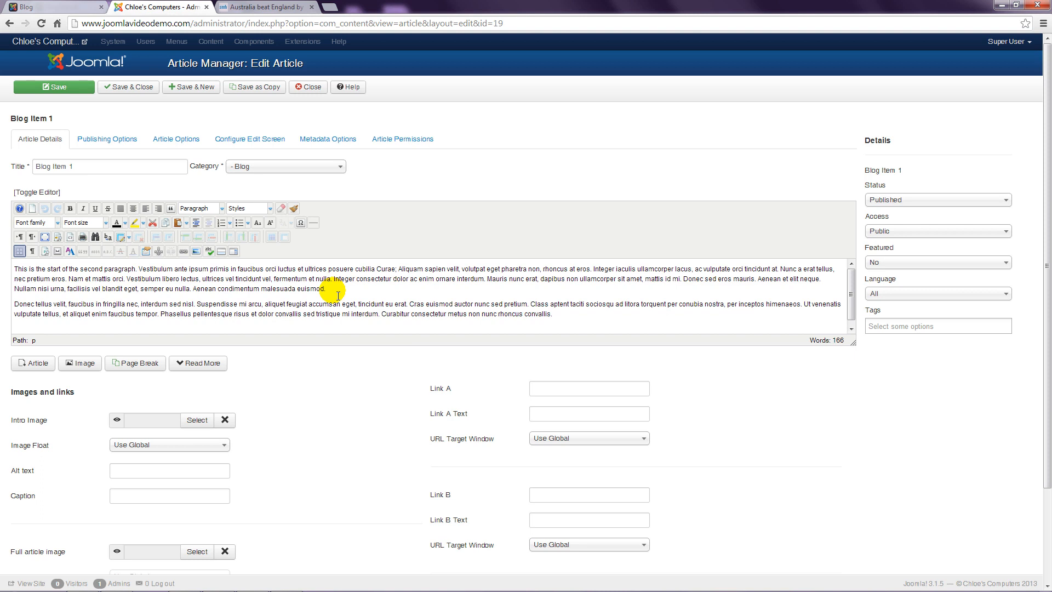
click(206, 367)
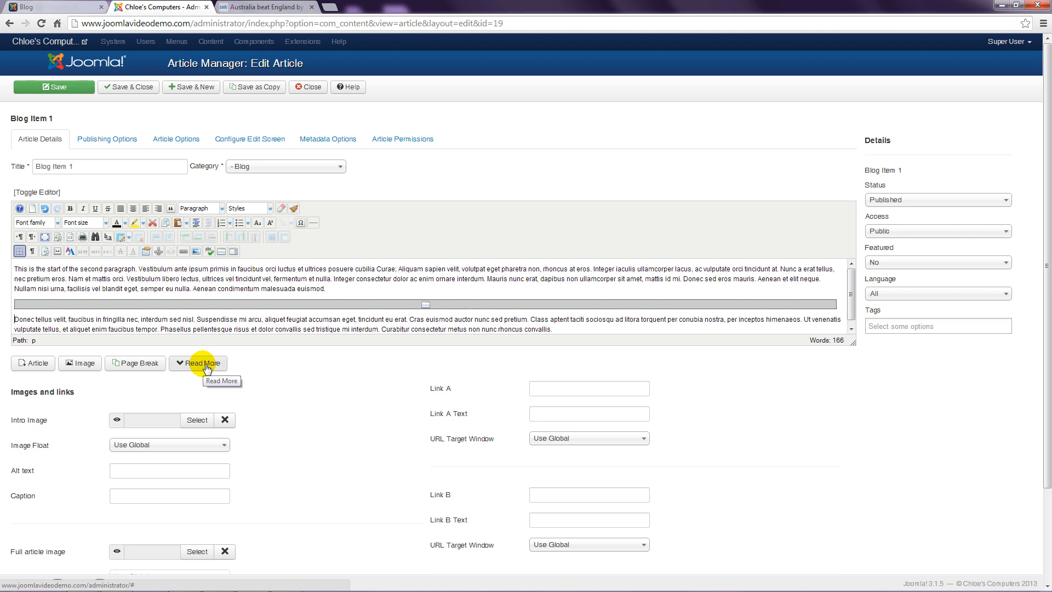
click(144, 87)
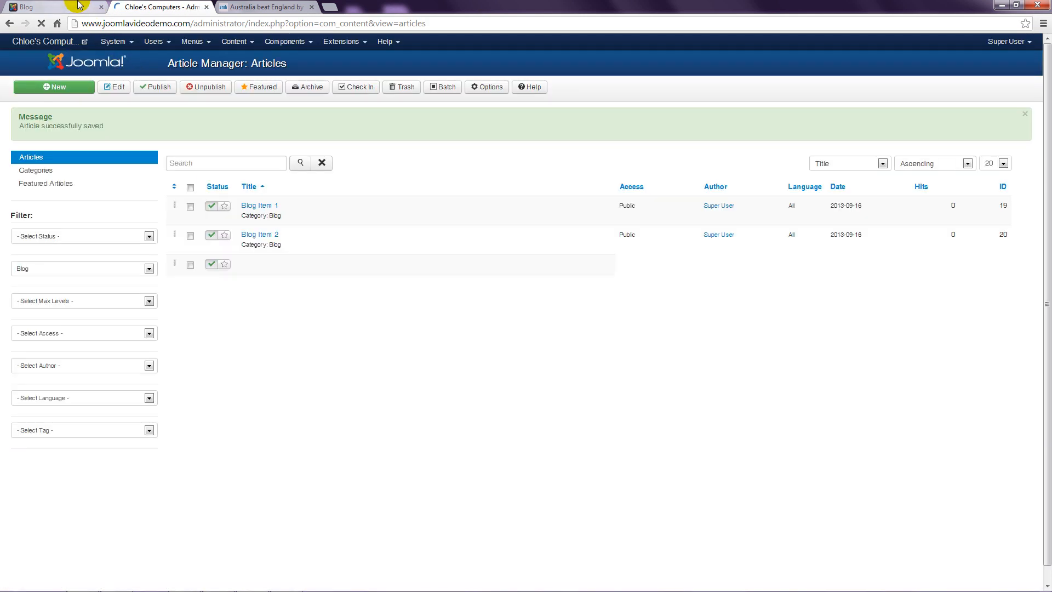
Refresh the site's Blog page and follow the Read more link of Blog Item 1 to check the full article
click(60, 8)
click(41, 23)
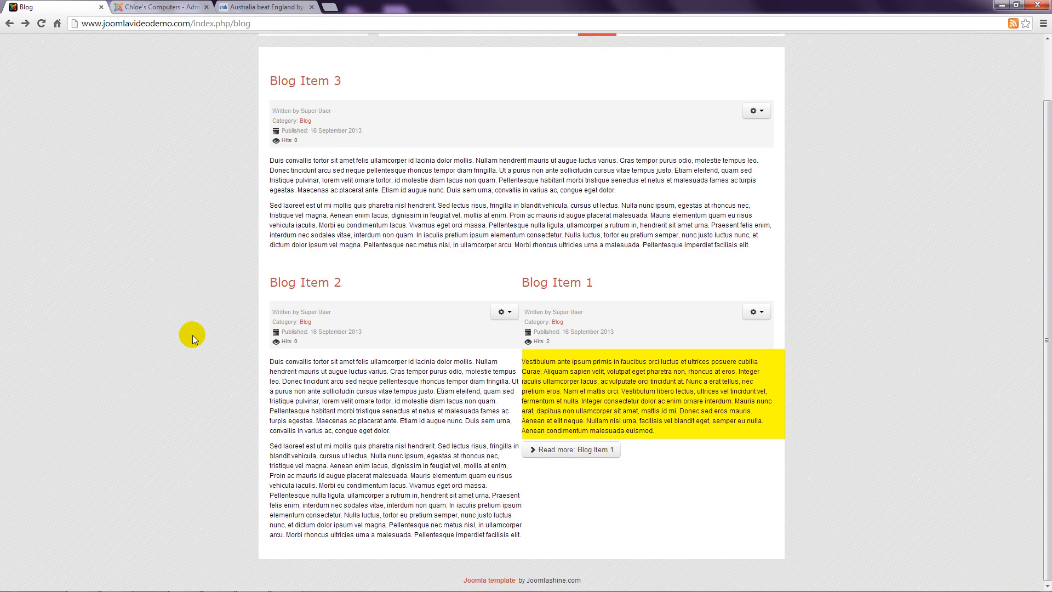
click(602, 450)
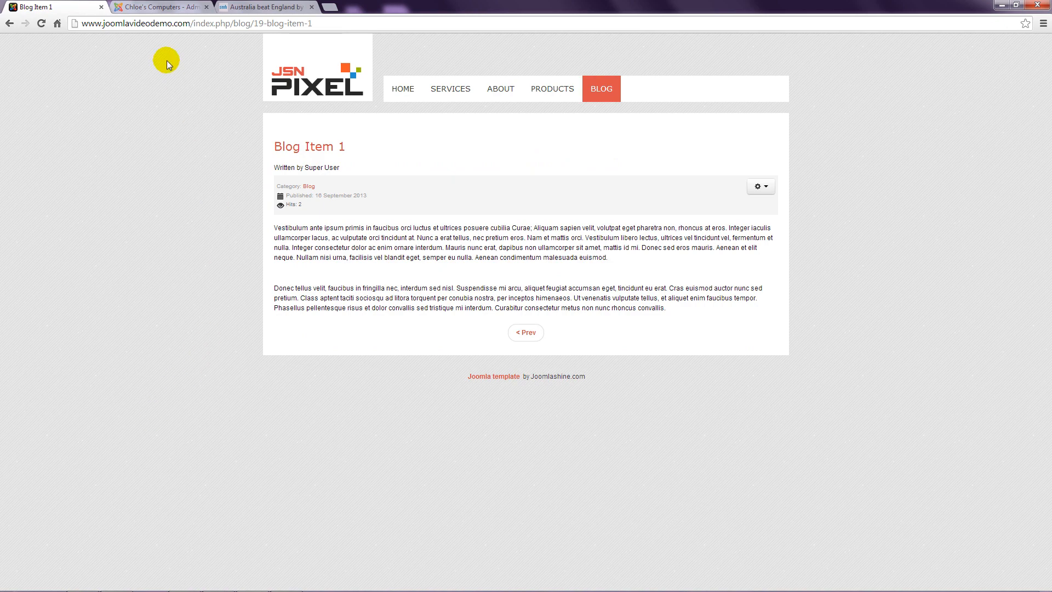
Reopen Blog Item 1 in the administrator and delete the Read More break after the first paragraph
click(160, 8)
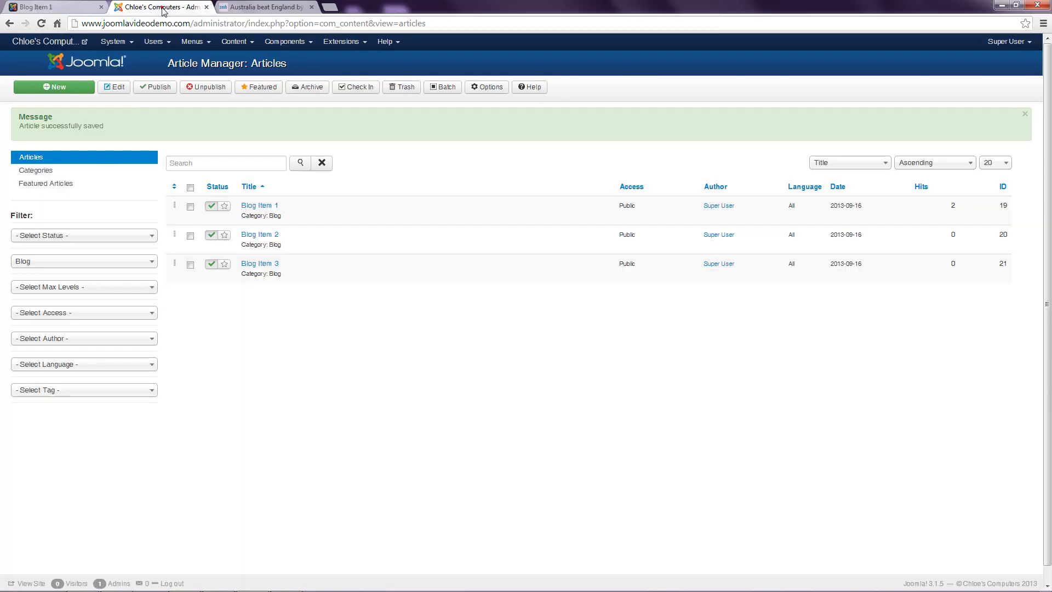
click(258, 206)
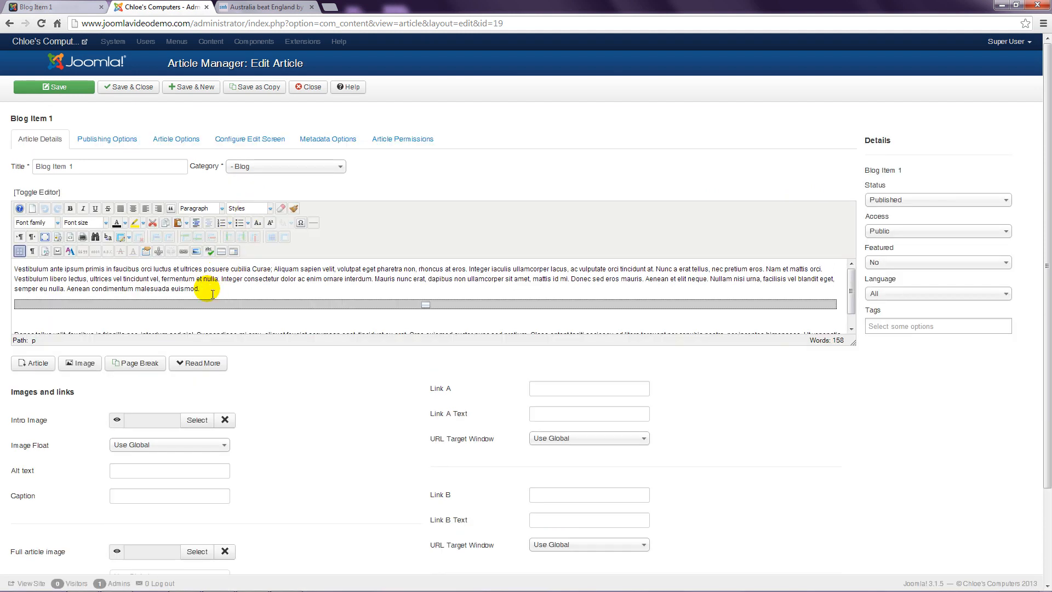
click(207, 289)
key(Delete)
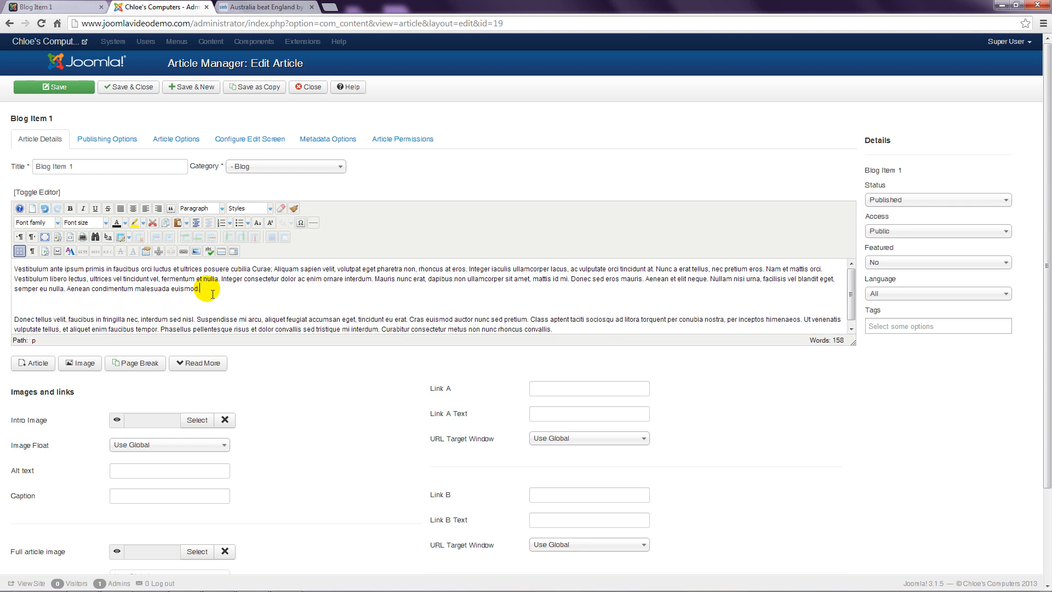
Remove the empty space between Blog Item 1's two paragraphs, insert a Read More break between them, and save and close
click(68, 8)
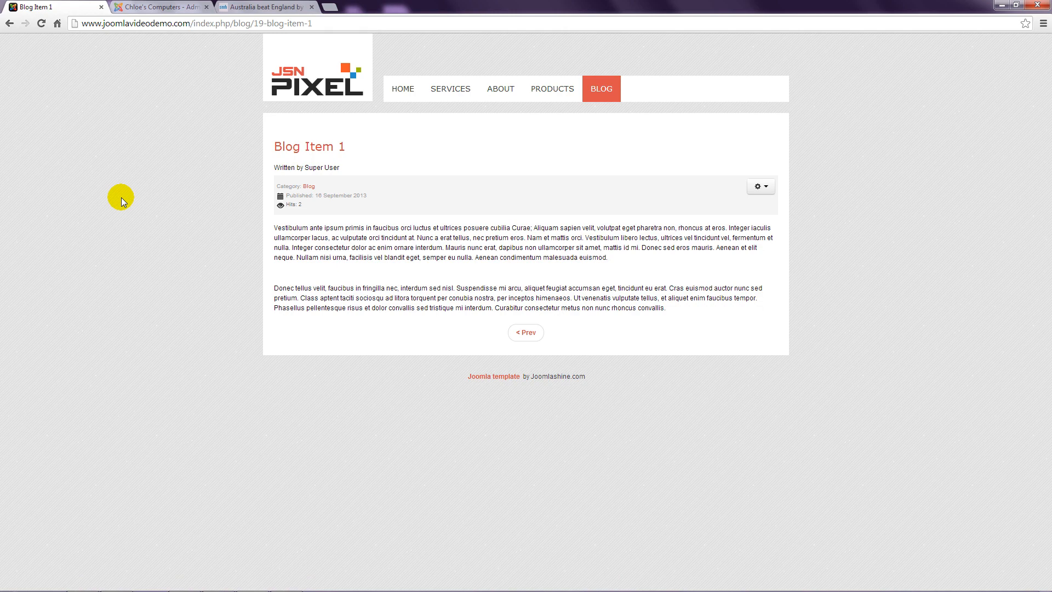
click(177, 7)
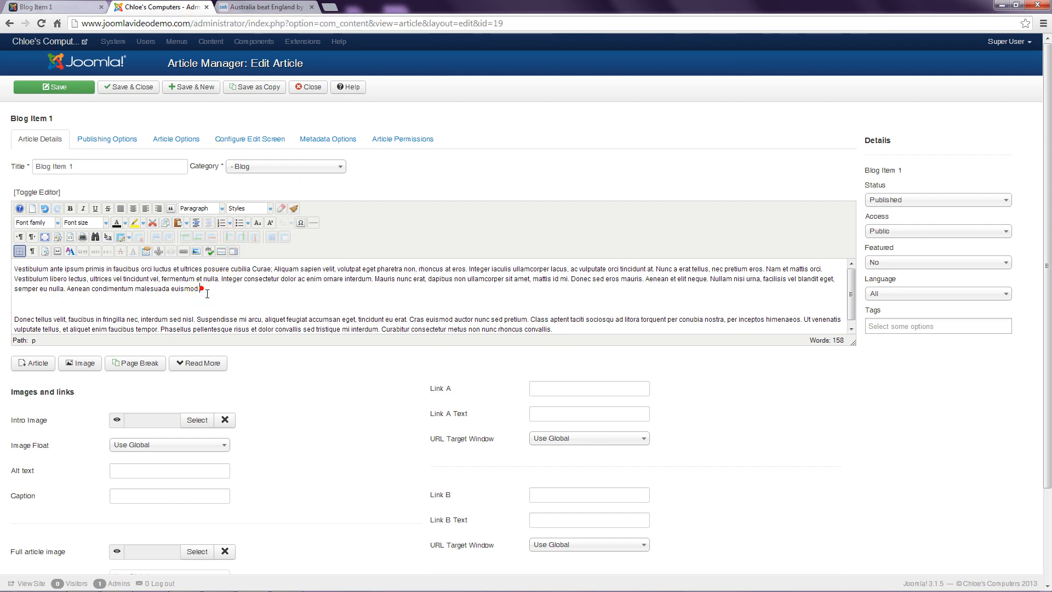
key(Delete)
key(Delete)
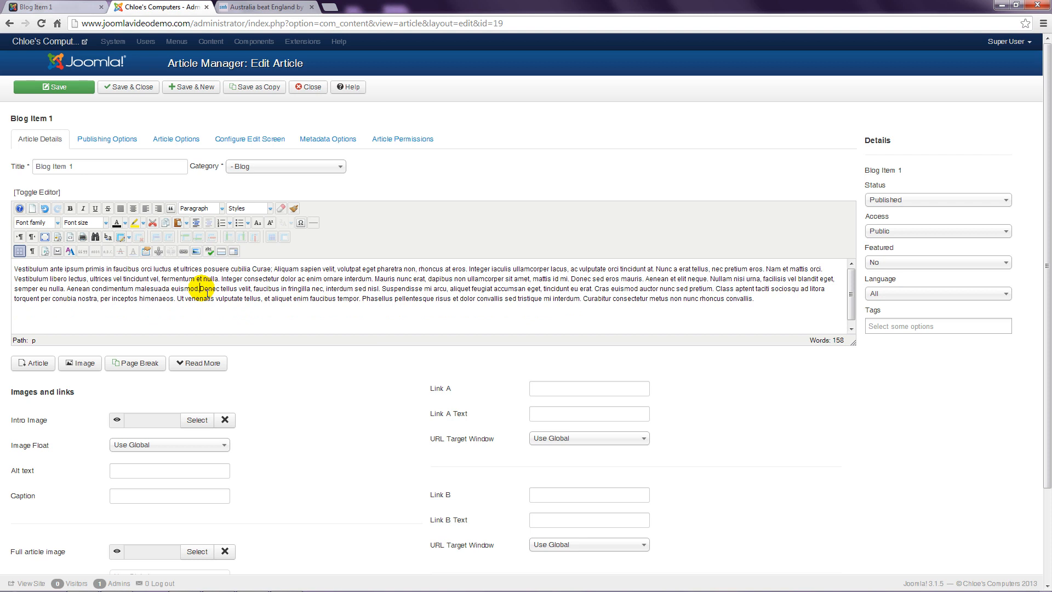
click(208, 363)
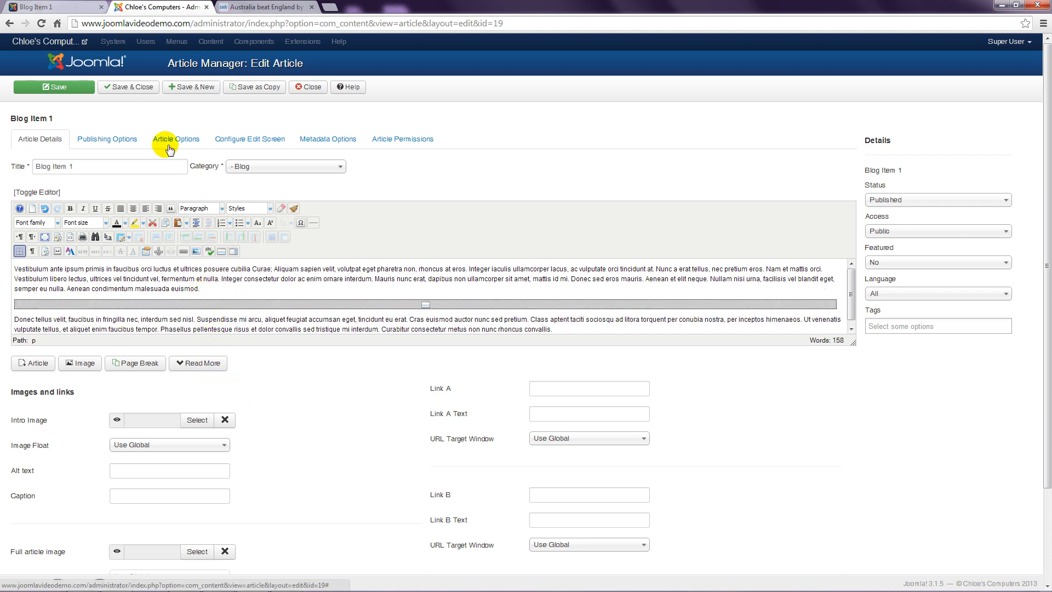
click(133, 87)
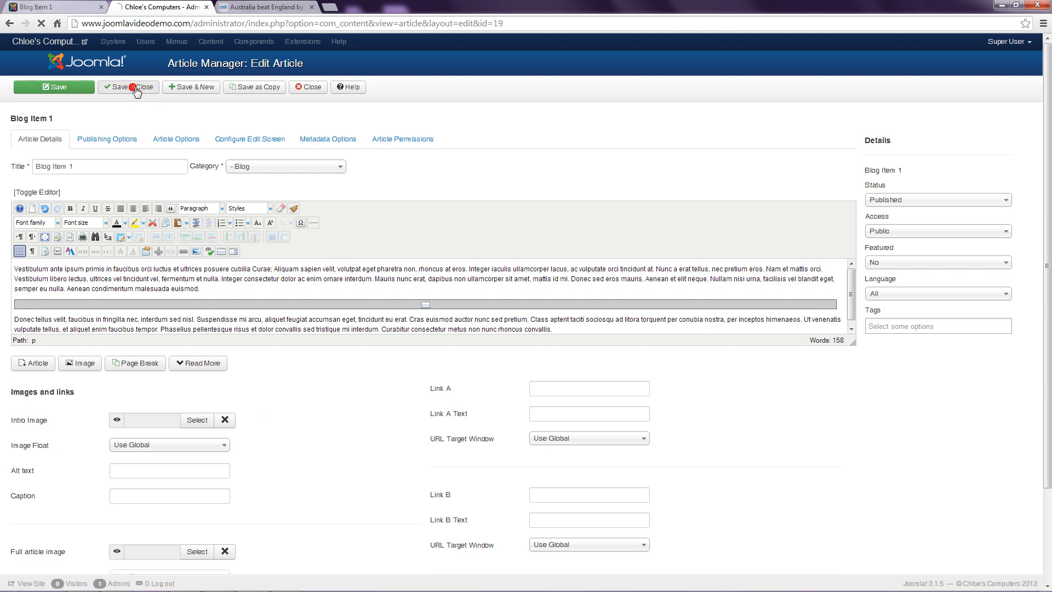
Refresh the published Blog Item 1 page to check the spacing between its paragraphs
click(71, 7)
click(43, 23)
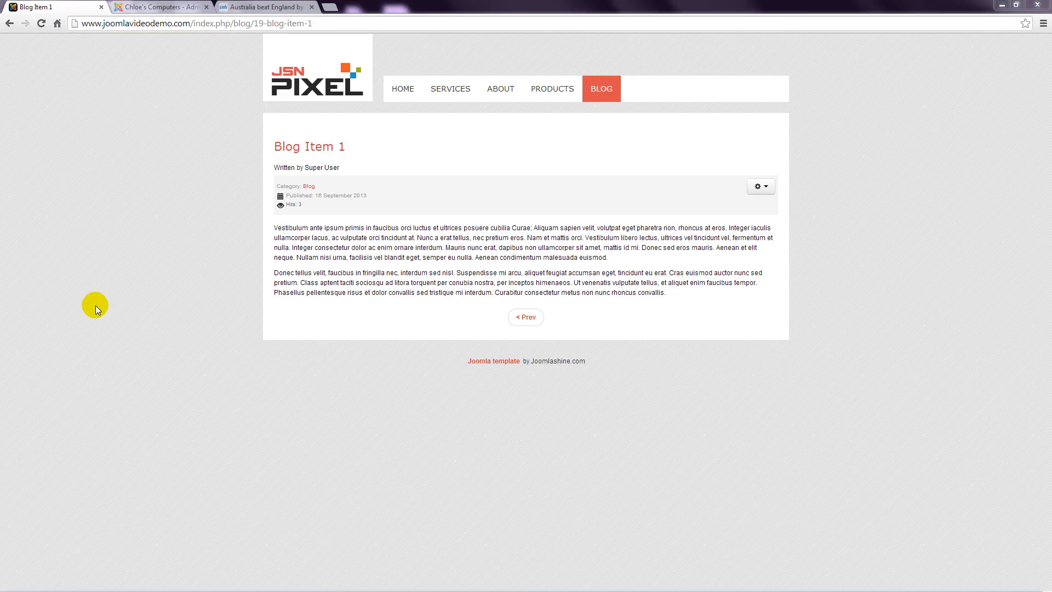
In Blog Item 2, remove the paragraph gap after "congue eget dolor.", insert a Read More break there, and save and close the article
click(148, 7)
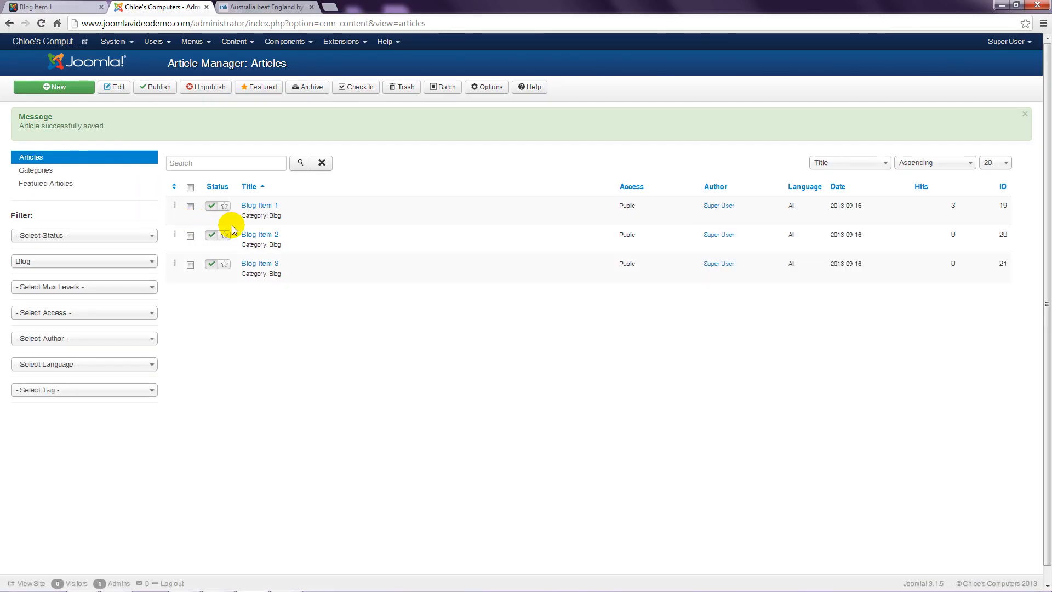
click(250, 235)
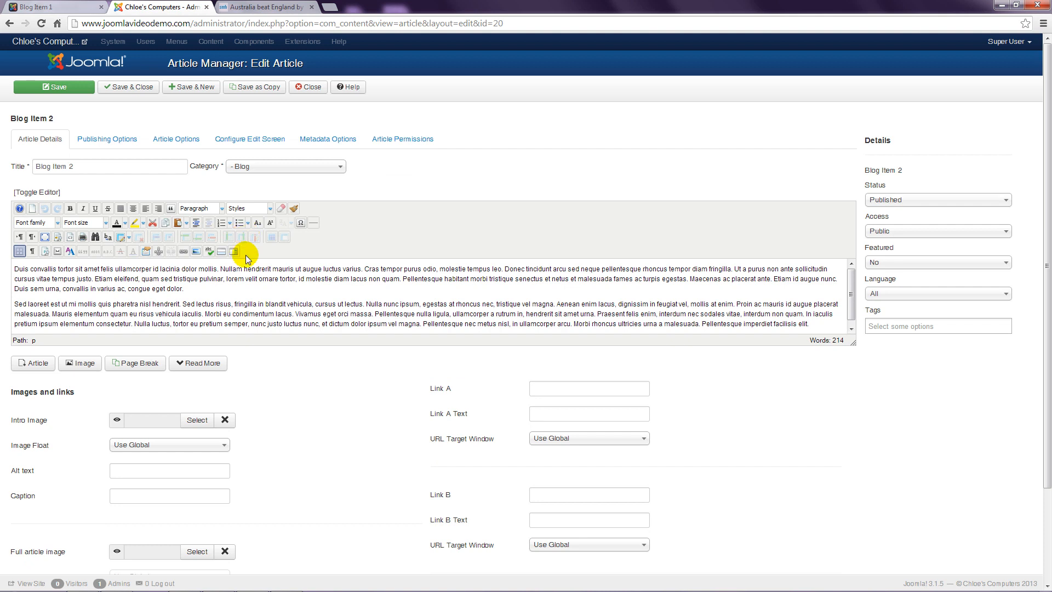
click(189, 292)
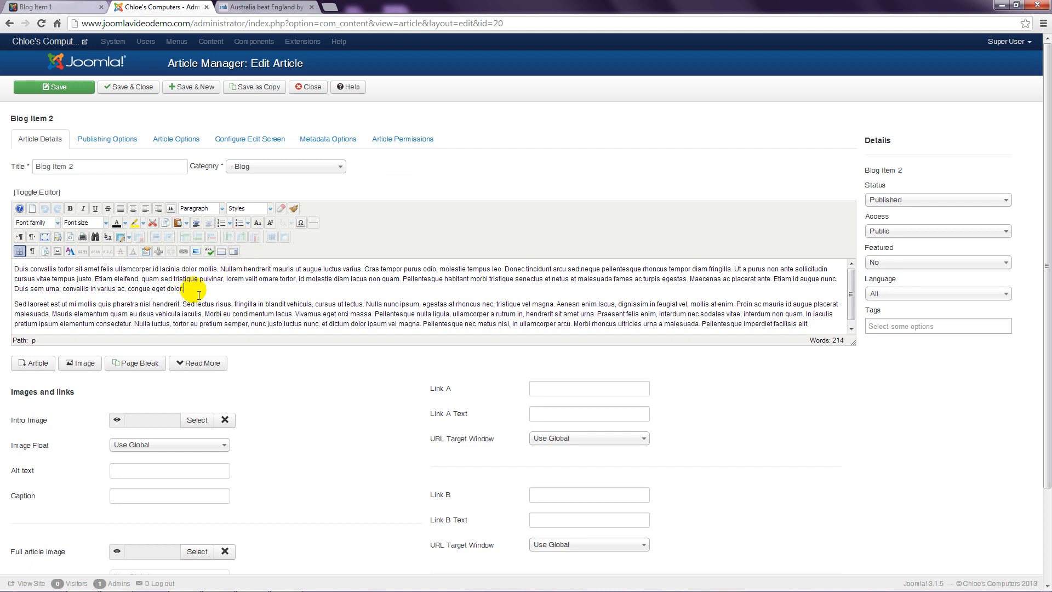
key(Delete)
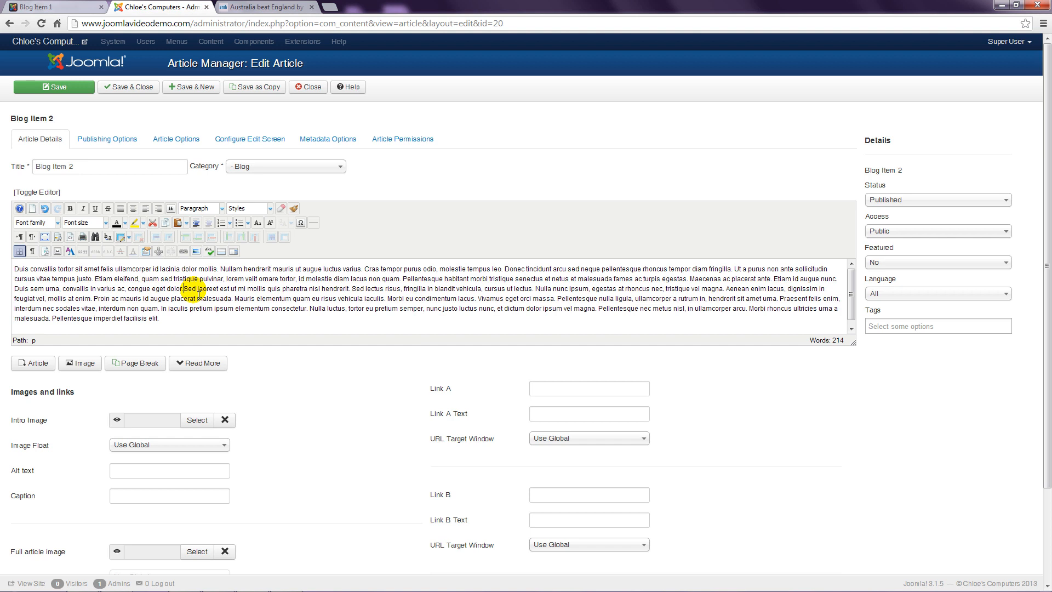
click(200, 366)
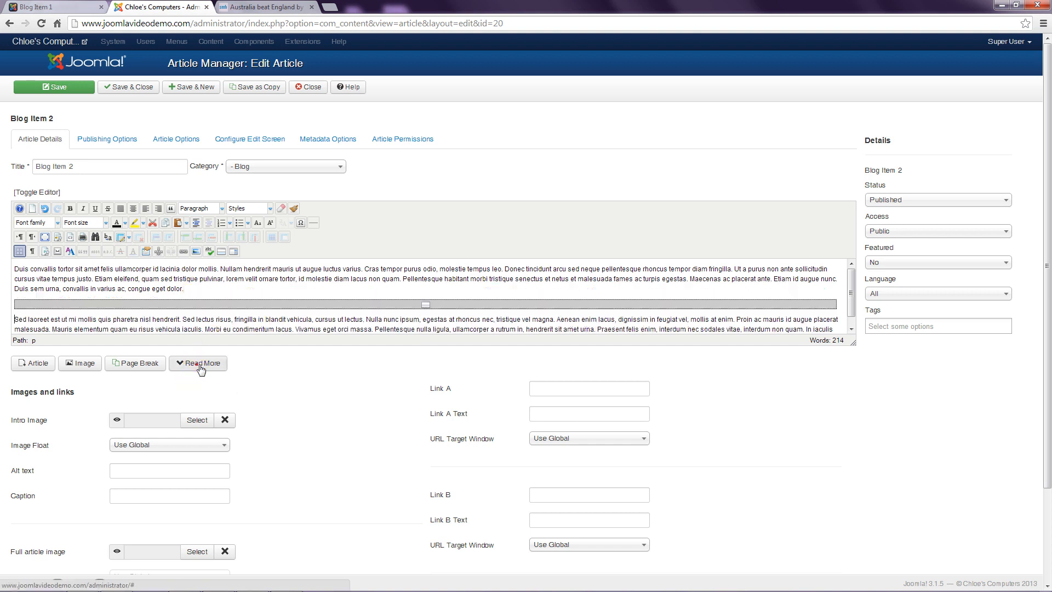
click(133, 89)
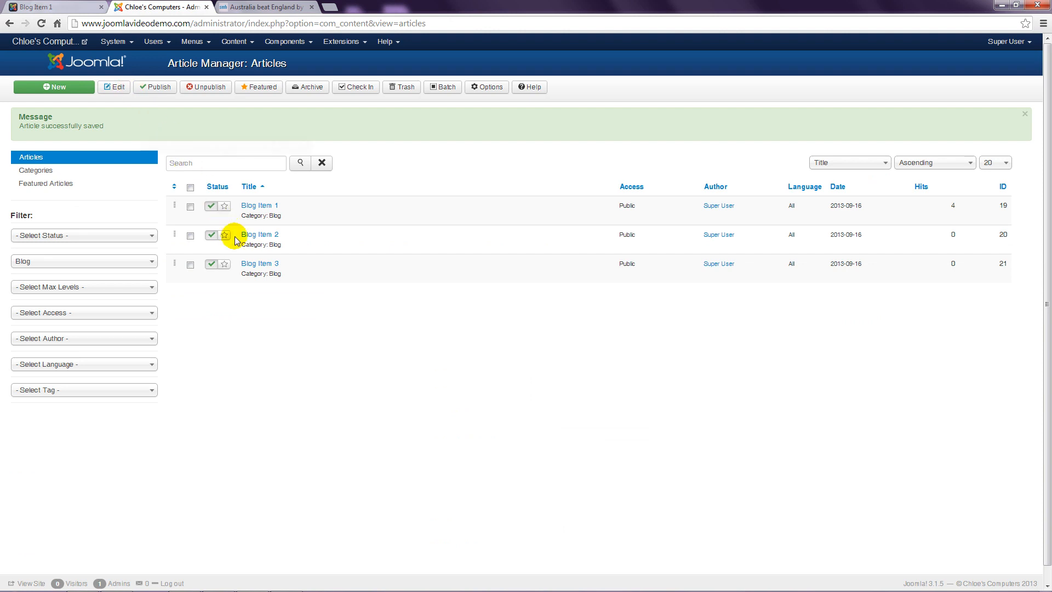
In Blog Item 3, remove the paragraph gap after "congue eget dolor.", insert a Read More break there, and save and close the article
click(261, 264)
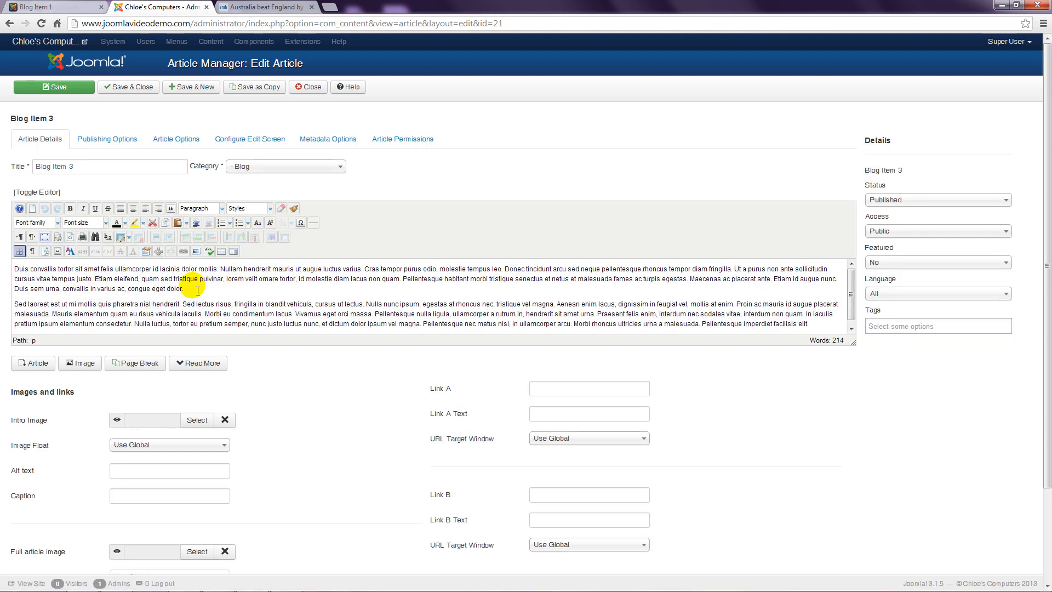
key(Delete)
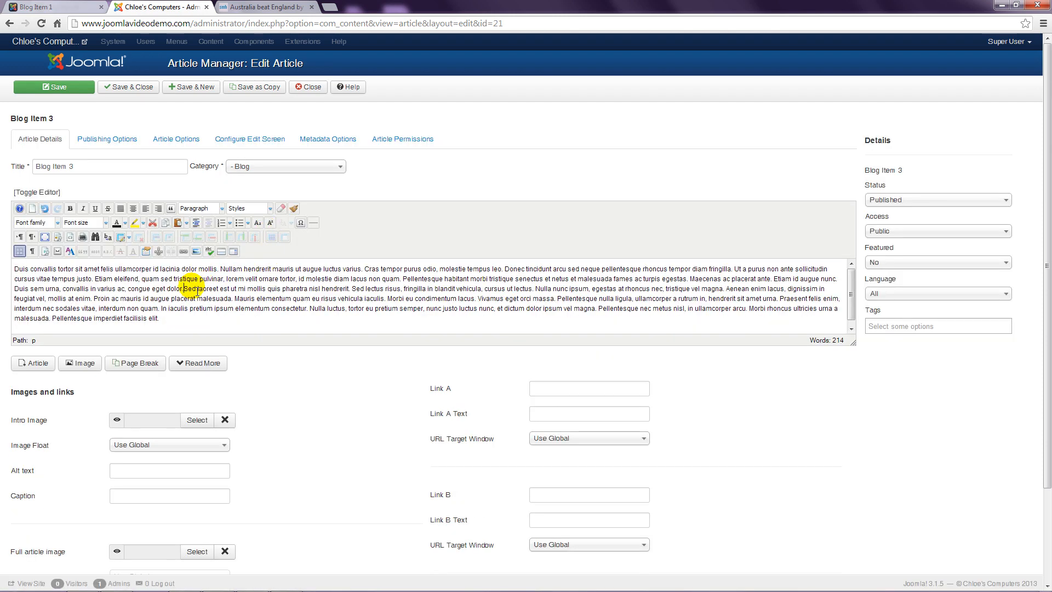
click(199, 364)
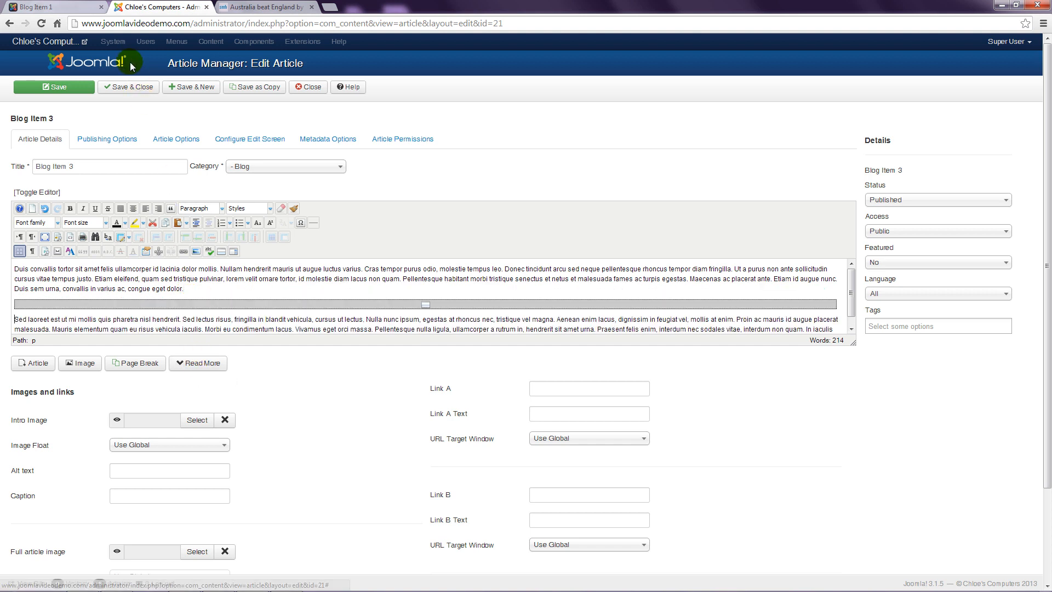
click(124, 92)
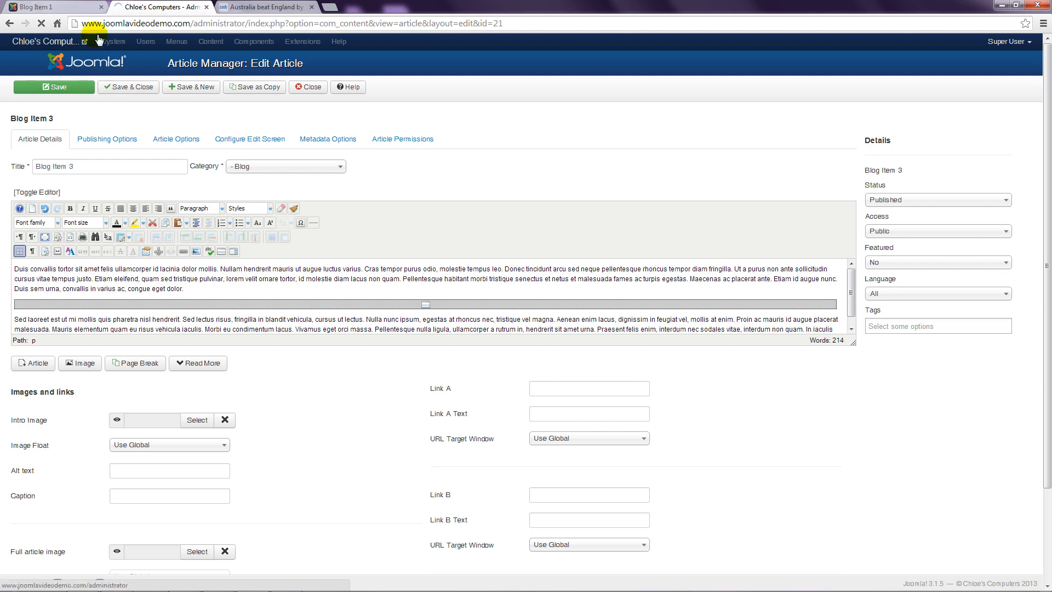
Refresh the site, view the Blog page with its Read more links, and open the full Blog Item 3 article from its title
click(71, 7)
click(42, 23)
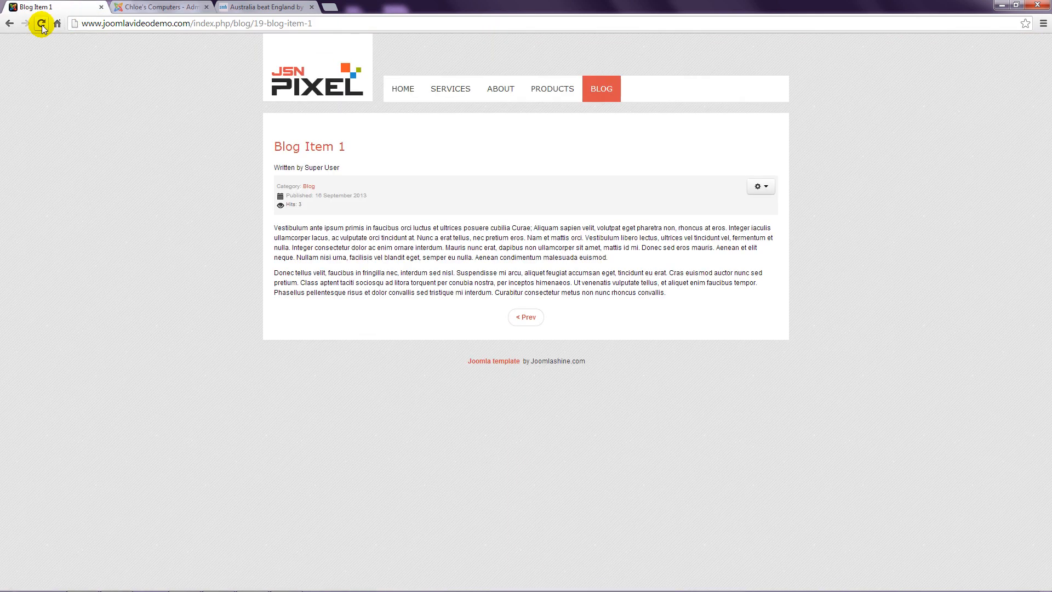
click(583, 102)
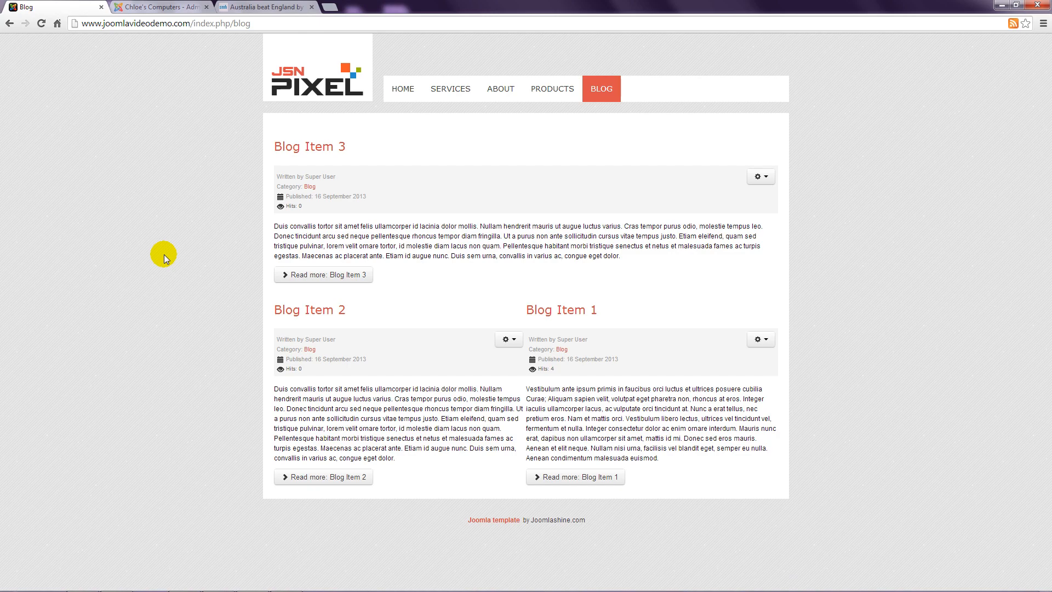
click(319, 146)
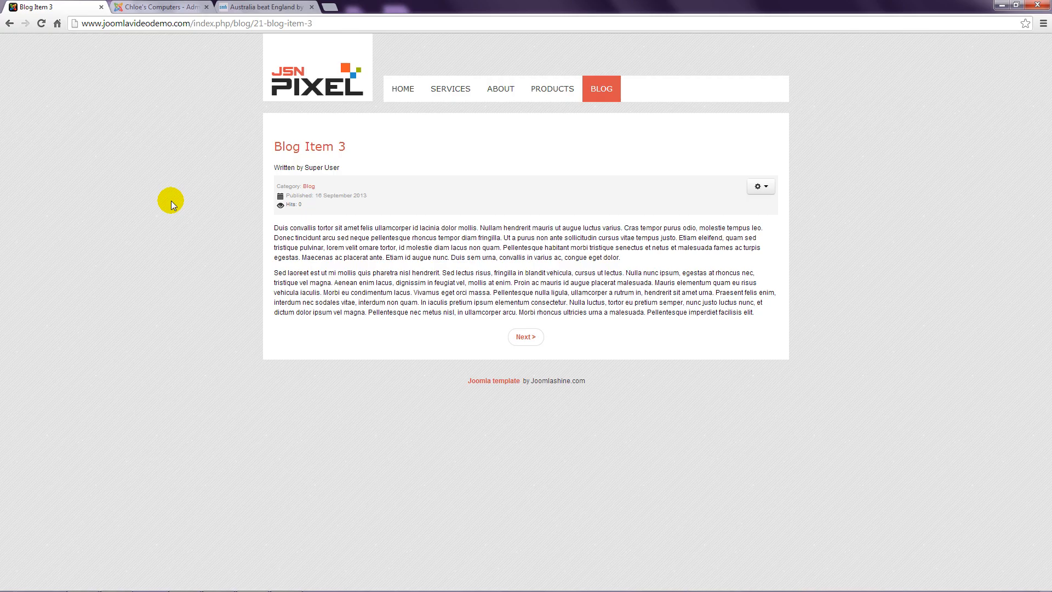
Open Blog Item 3 in the Joomla administration and insert "This is the start of the first paragraph." at the beginning of its intro text
click(174, 6)
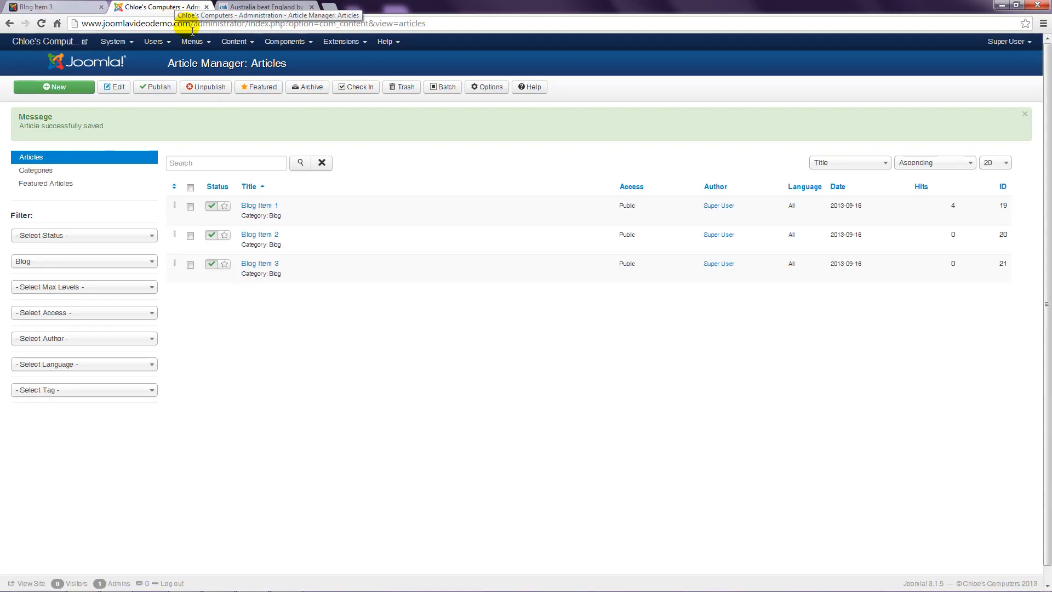
click(255, 266)
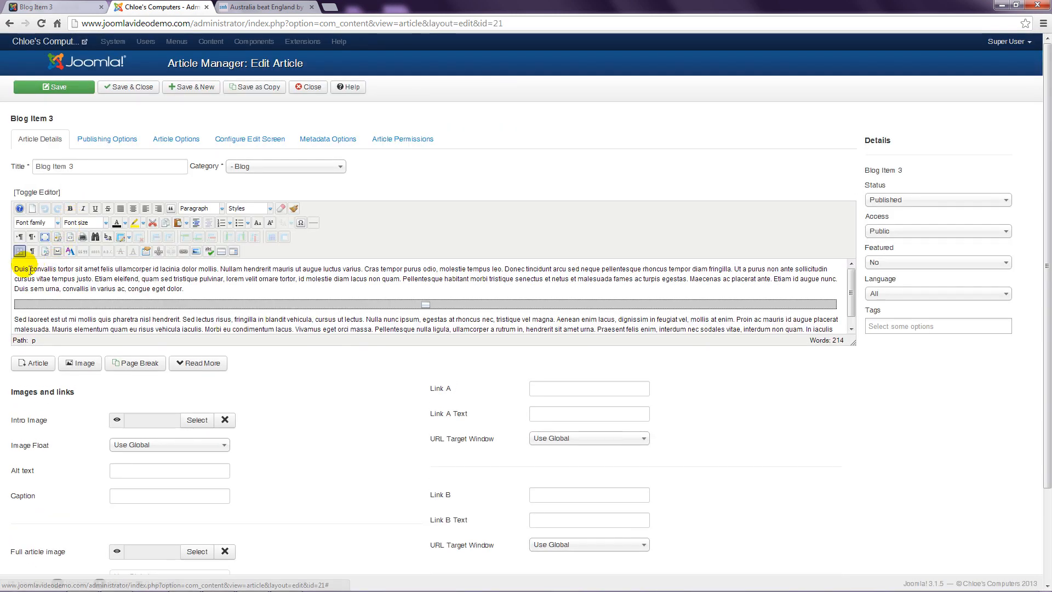
text(This is the start)
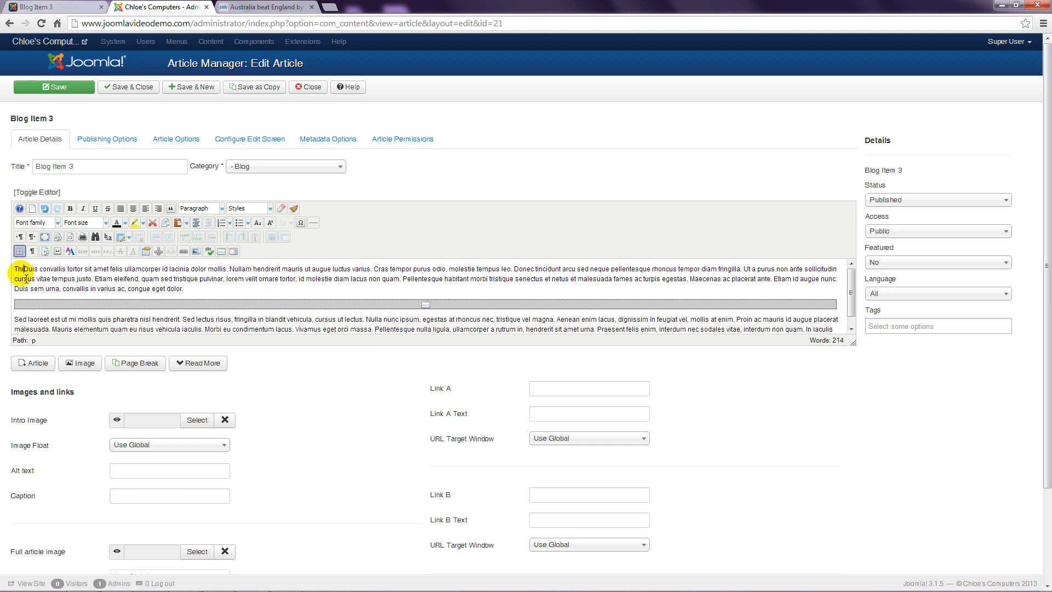
text( of the first p)
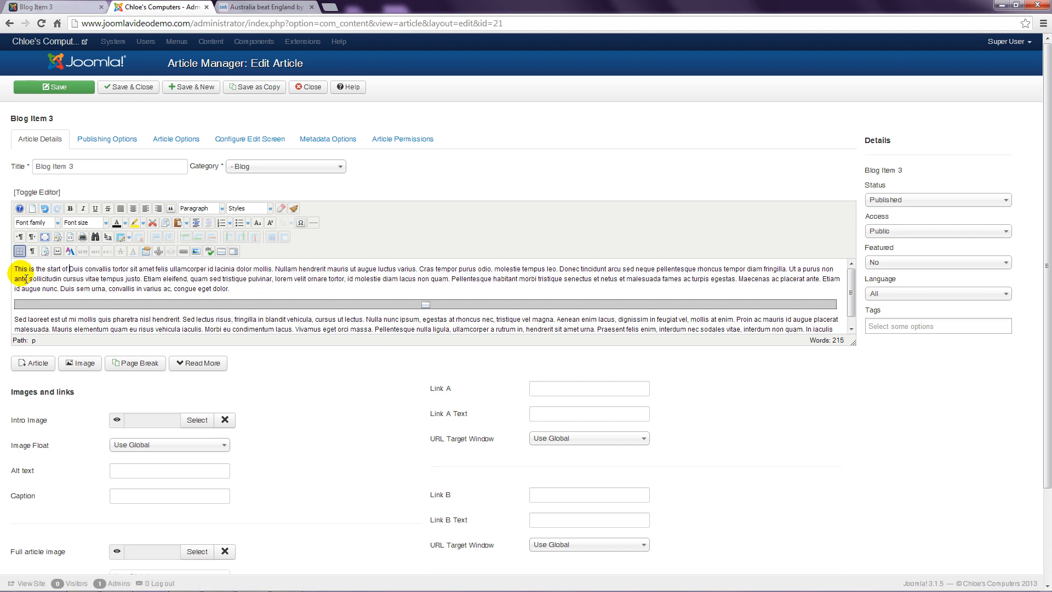
text(aragraph.)
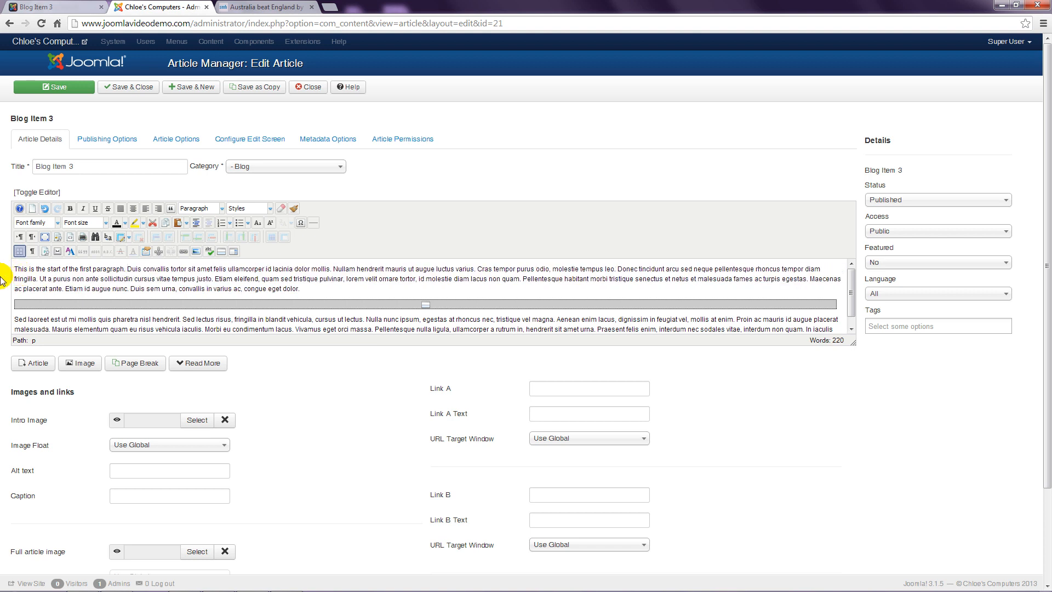
Insert "This is the start of the second paragraph." directly after the Read More break in Blog Item 3, and save and close the article
click(14, 317)
text(This is the star)
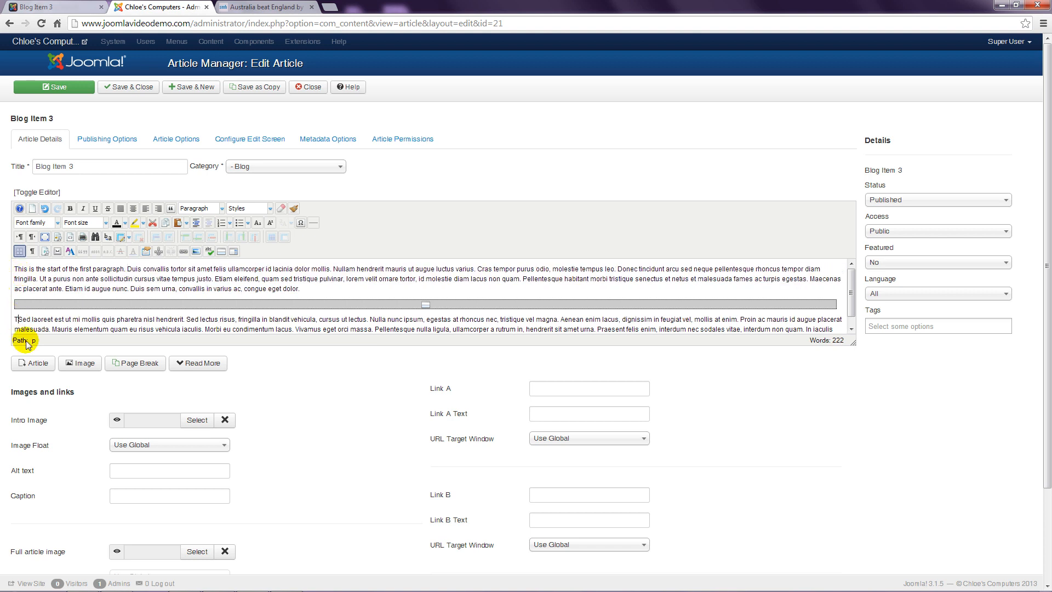
text(t of the second )
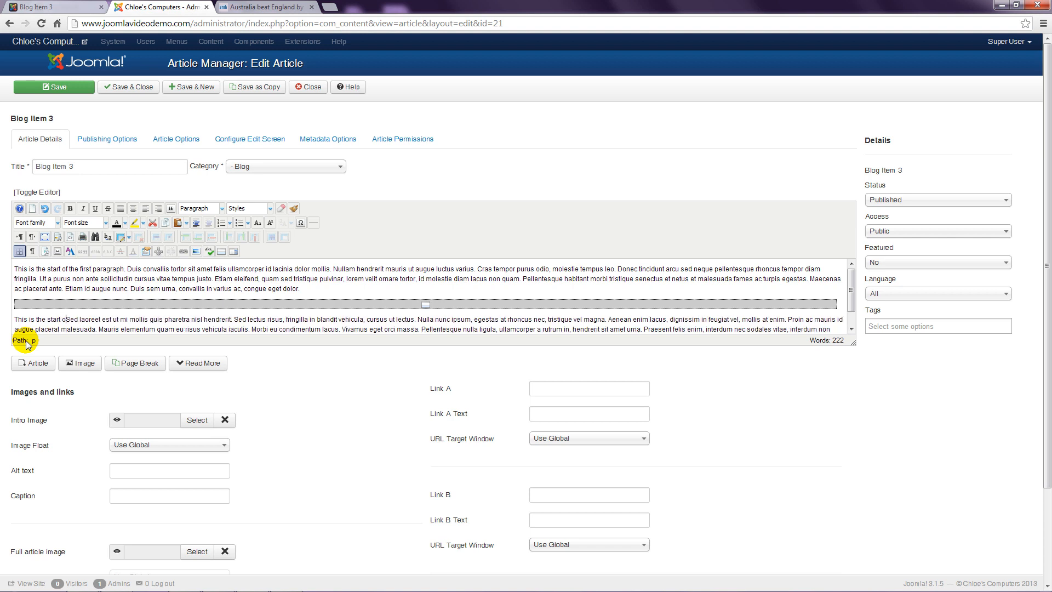
text(paragraph)
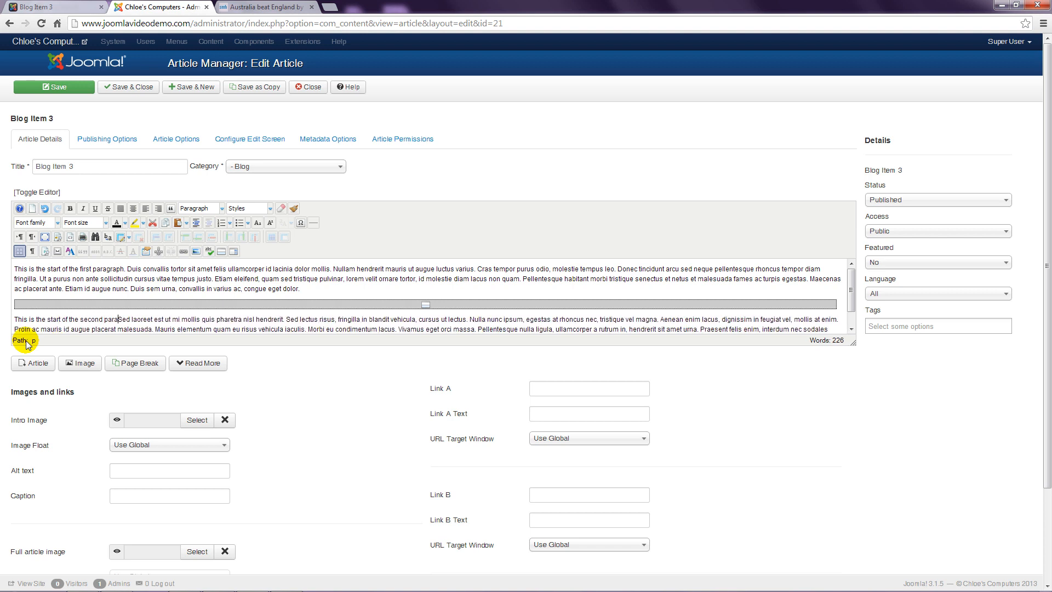
text(.)
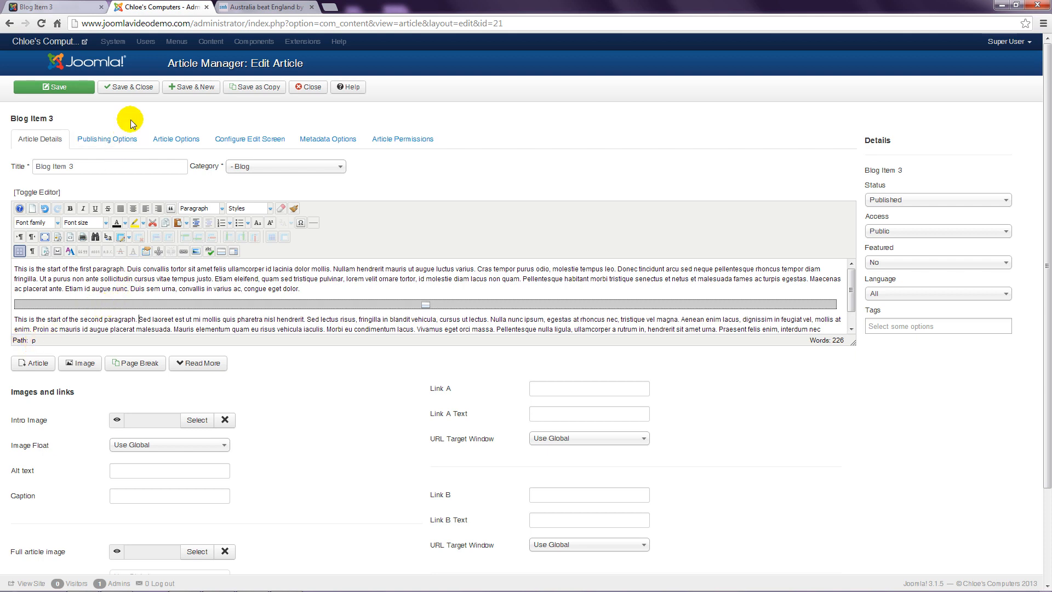
click(131, 87)
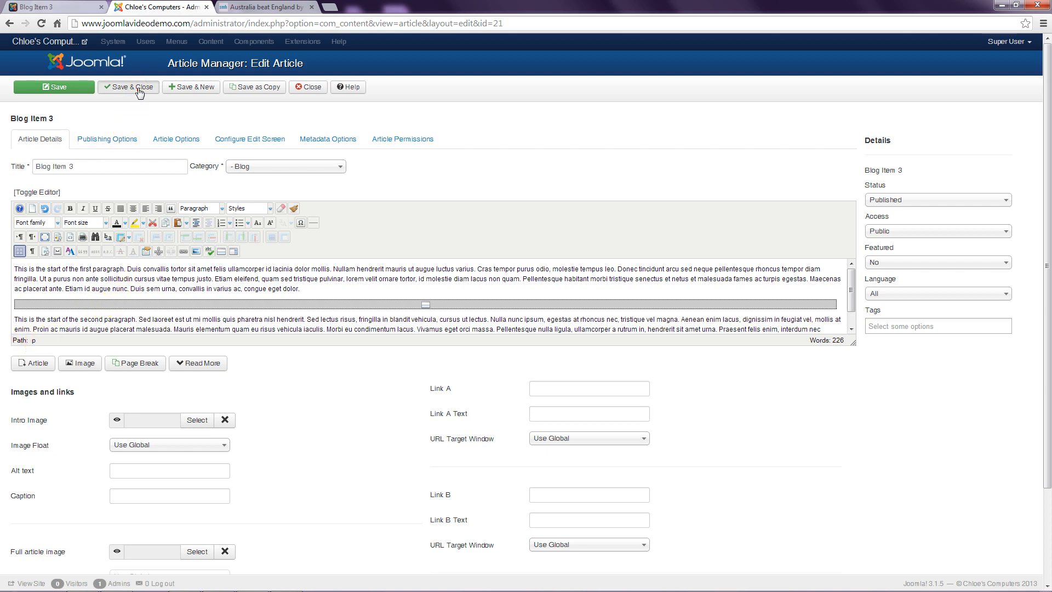
On the published site, view the Blog page and open the full Blog Item 3 article through its Read more link
click(72, 6)
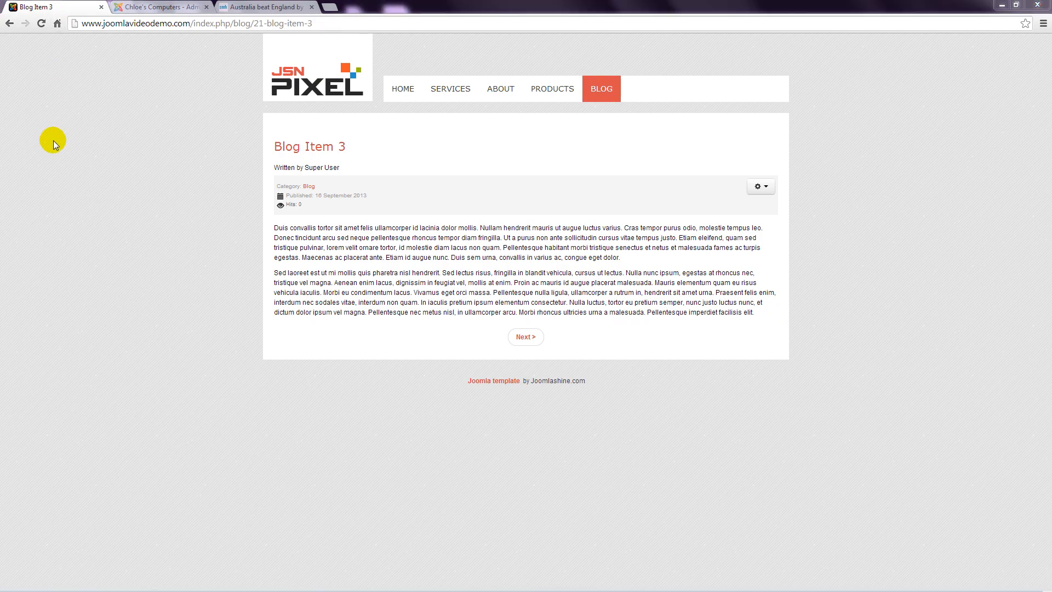
click(601, 87)
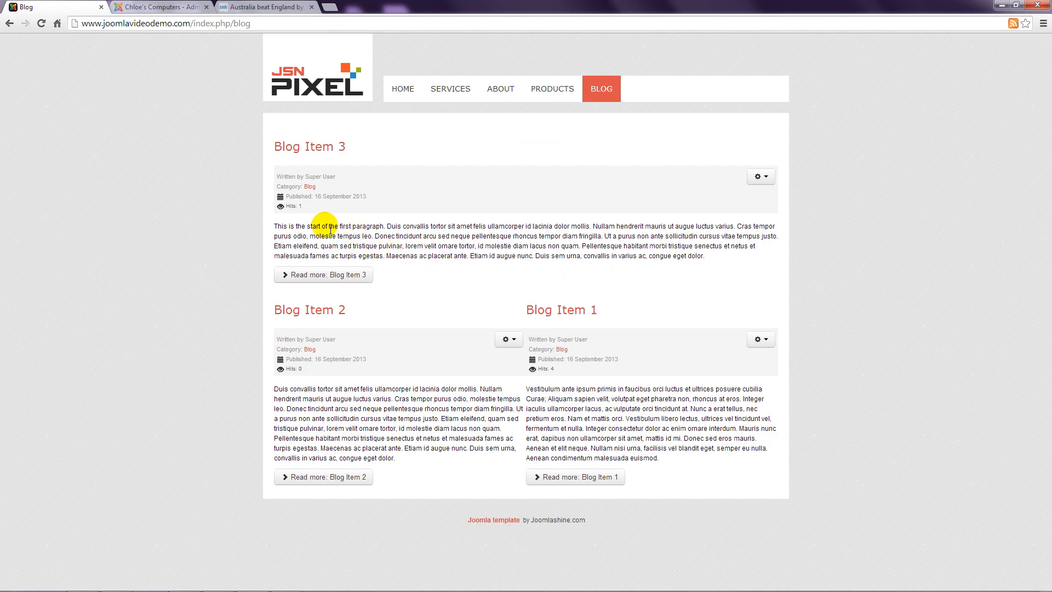
click(323, 275)
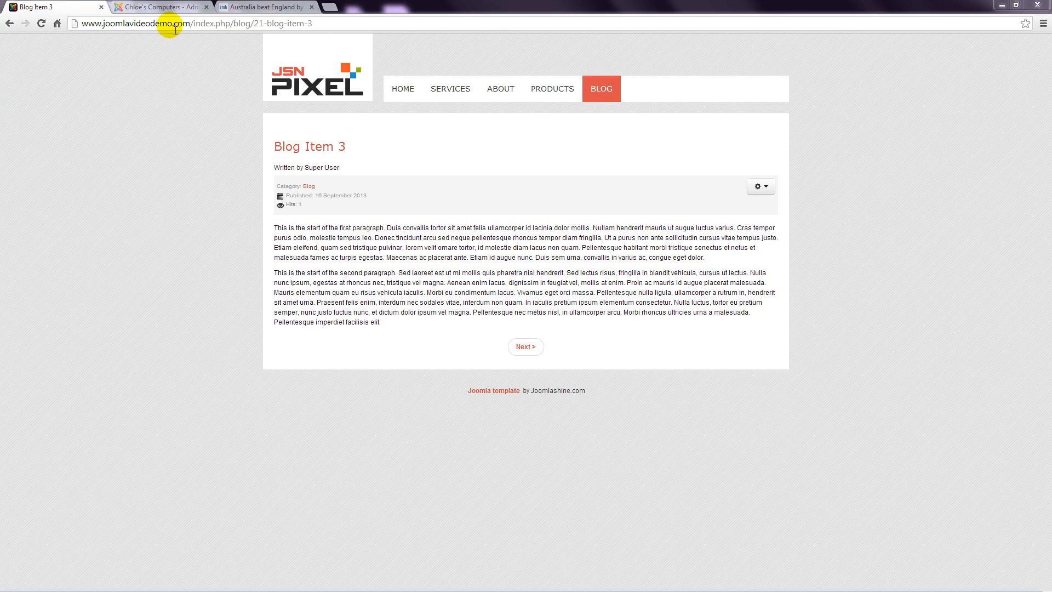
In the global article options, set Show Intro Text to Hide, and save and close the options
click(164, 7)
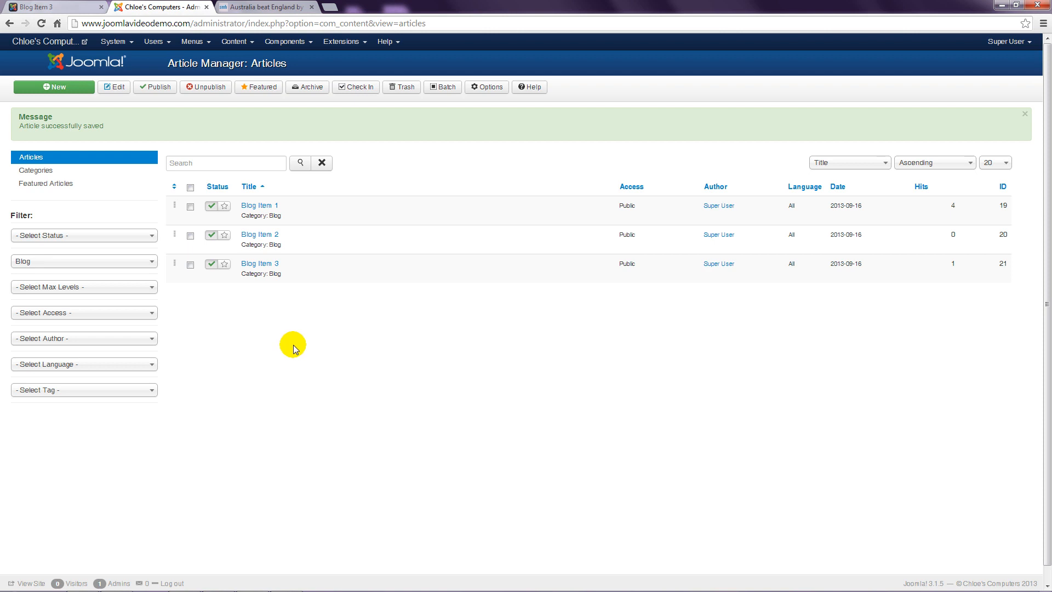
click(497, 89)
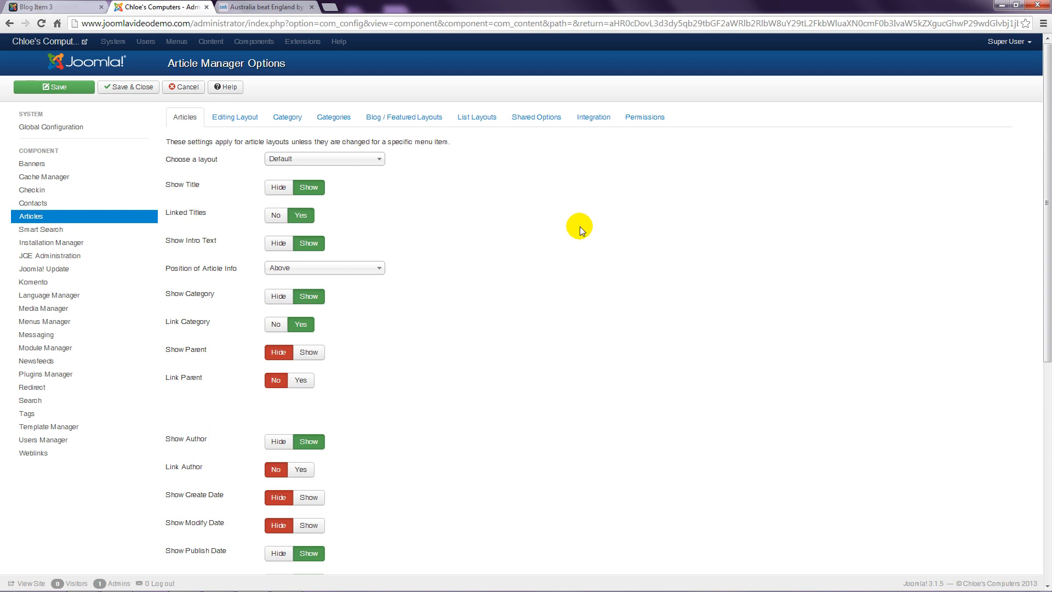
click(278, 243)
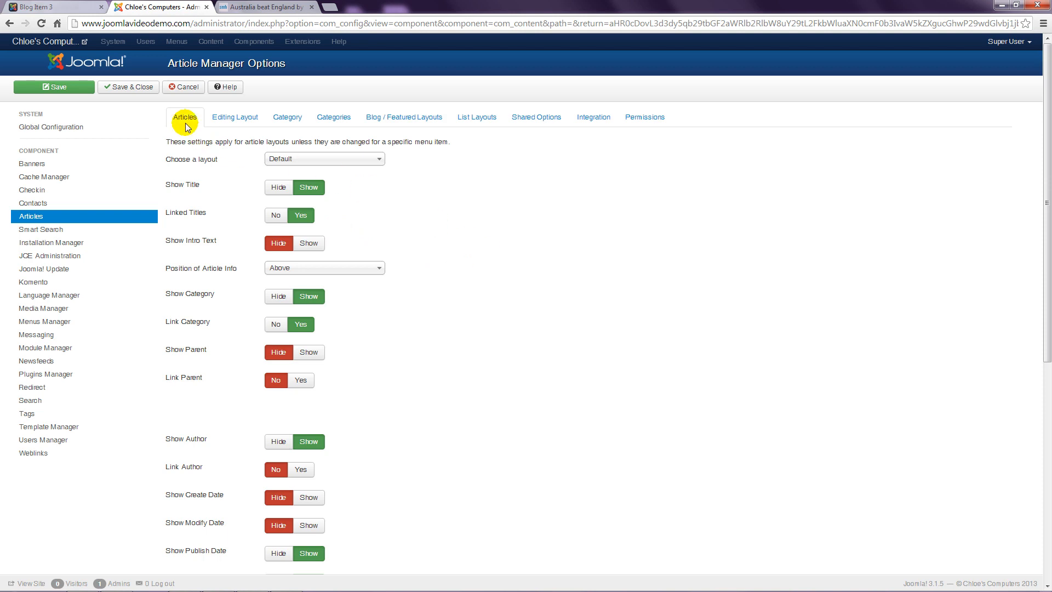
click(148, 89)
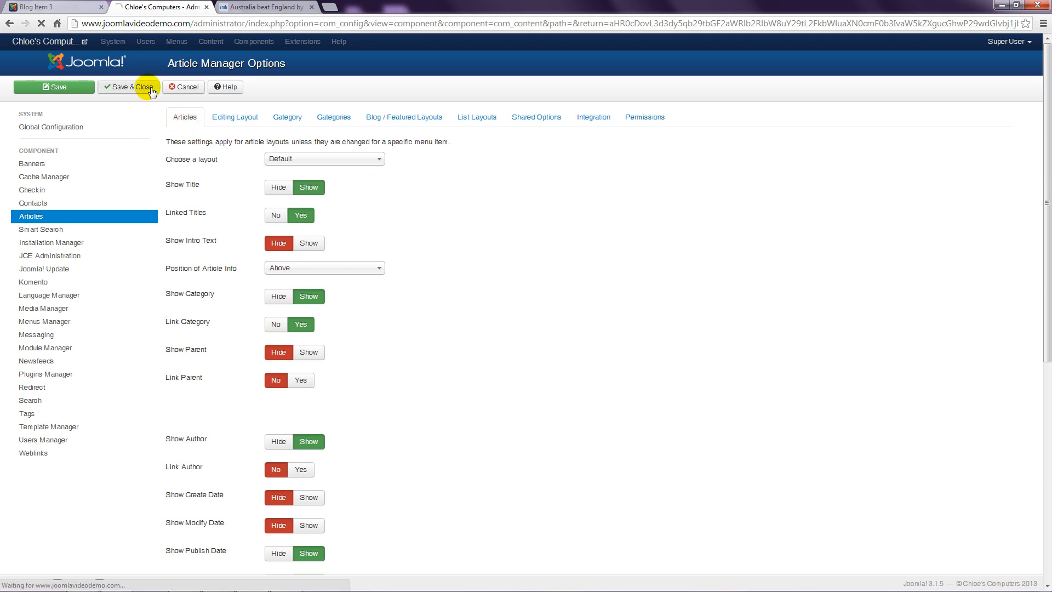
Refresh the published Blog Item 3 article to check its intro text, and return to the Blog page
click(77, 6)
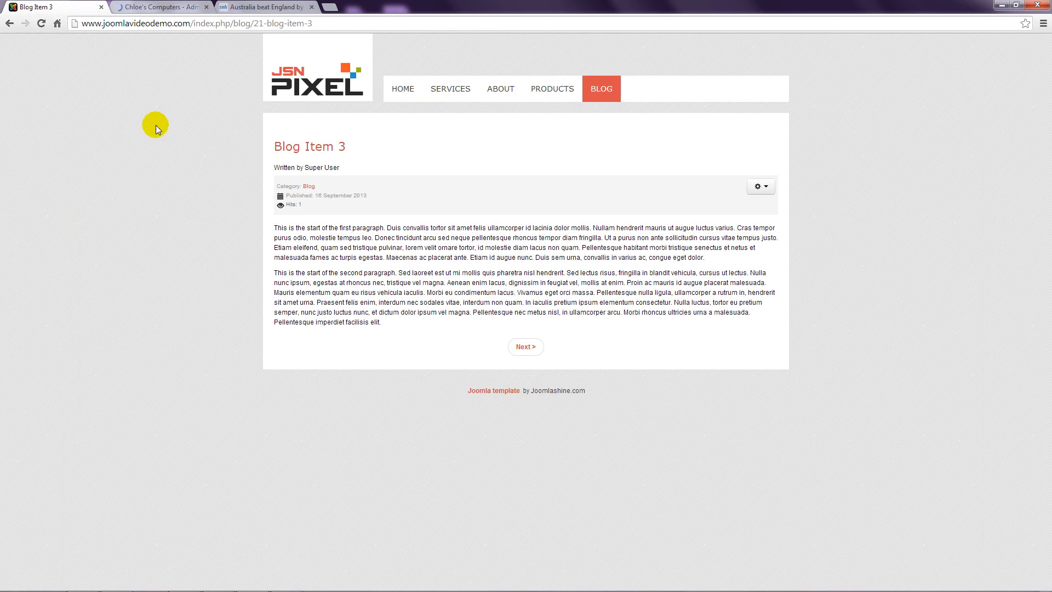
click(41, 23)
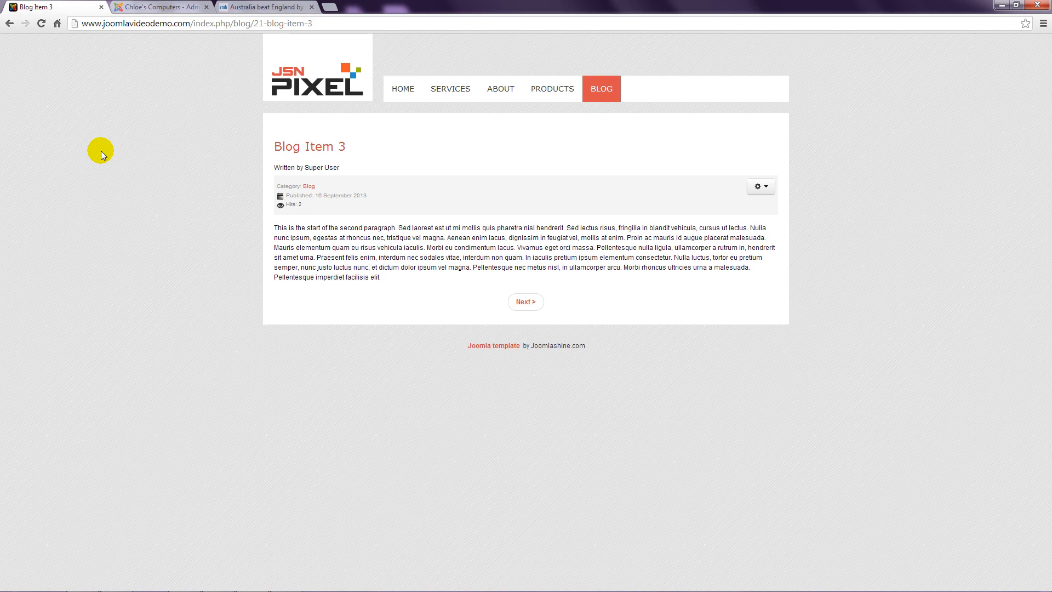
click(601, 90)
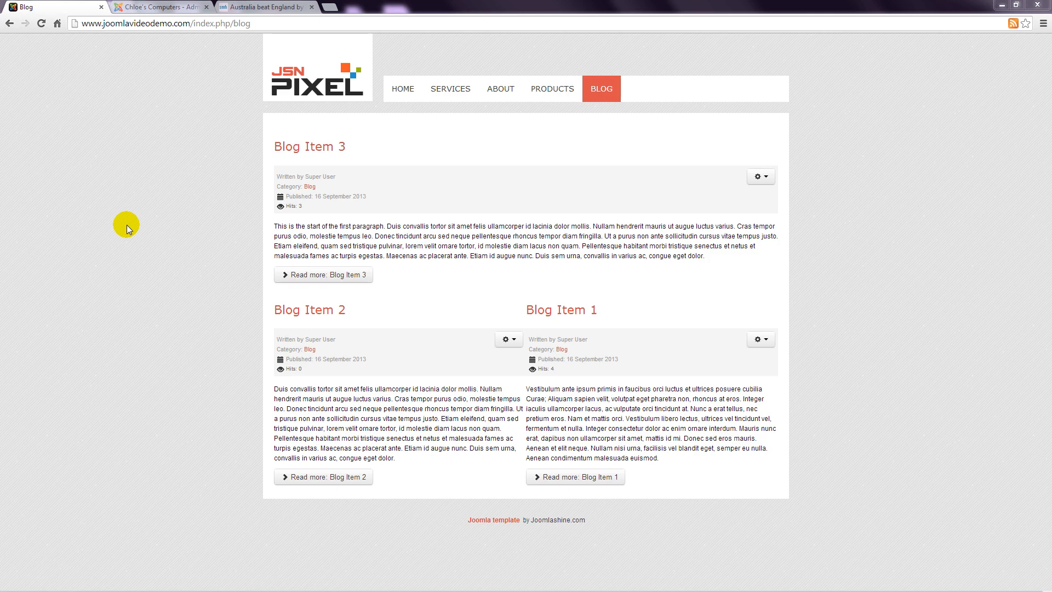
Set Blog Item 3's Read More Text to "More info:", save and close the article, and refresh the published Blog page
click(160, 6)
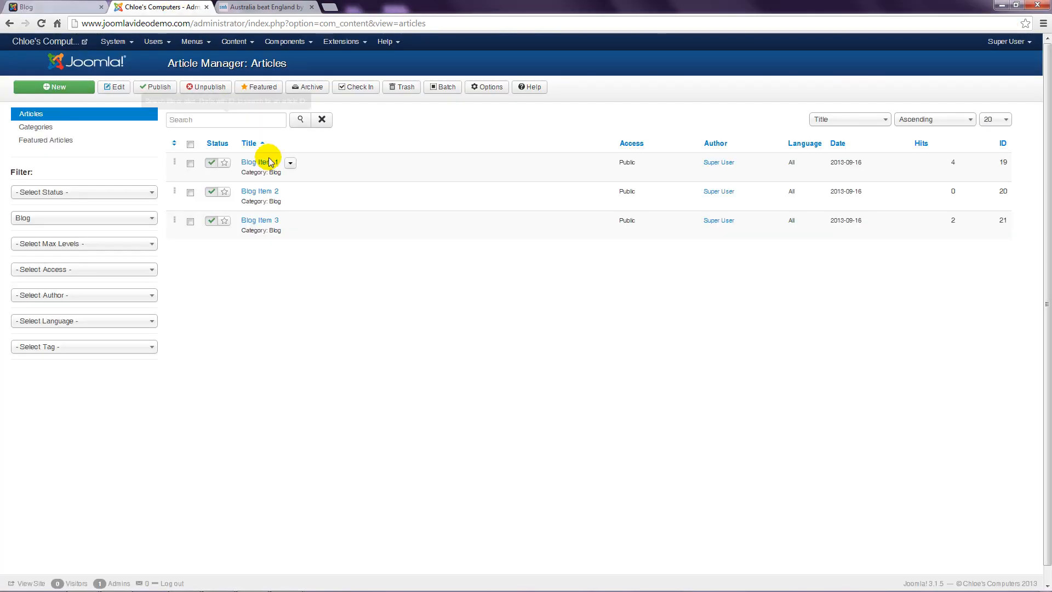
click(261, 221)
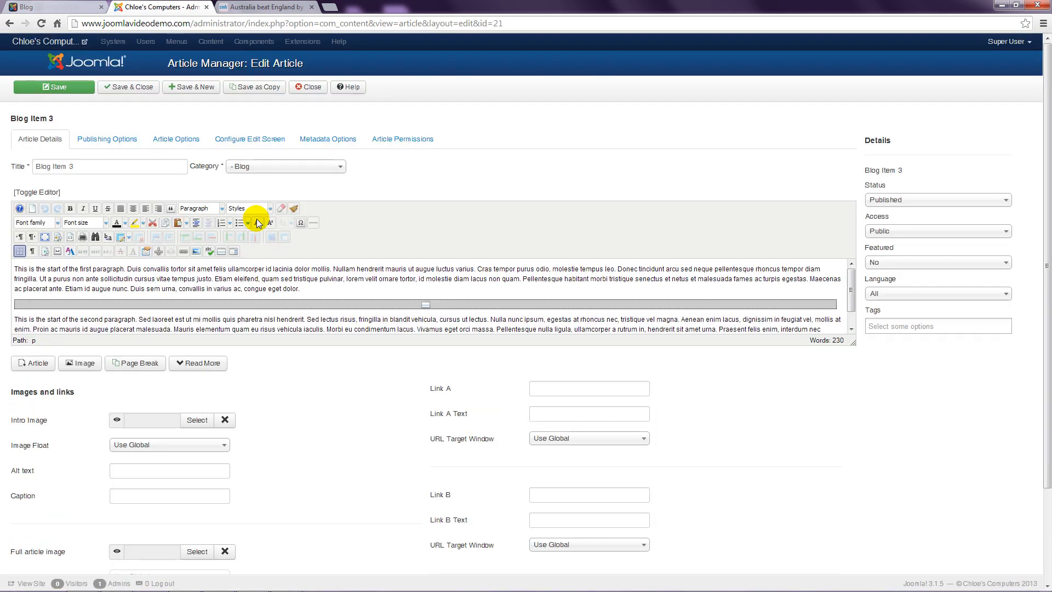
click(183, 143)
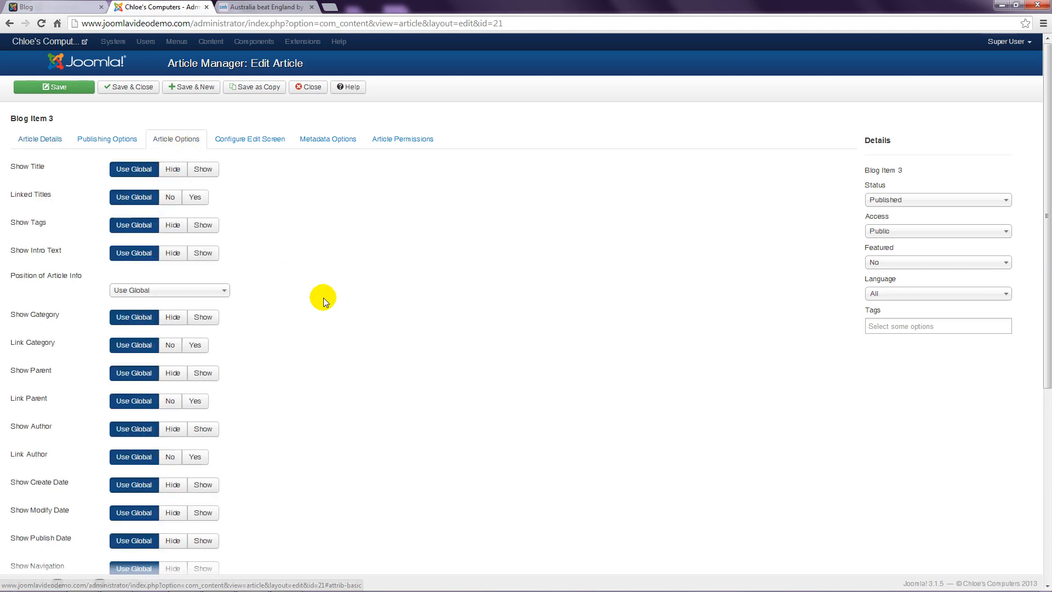
scroll(323, 297, down, 5)
scroll(323, 297, down, 1)
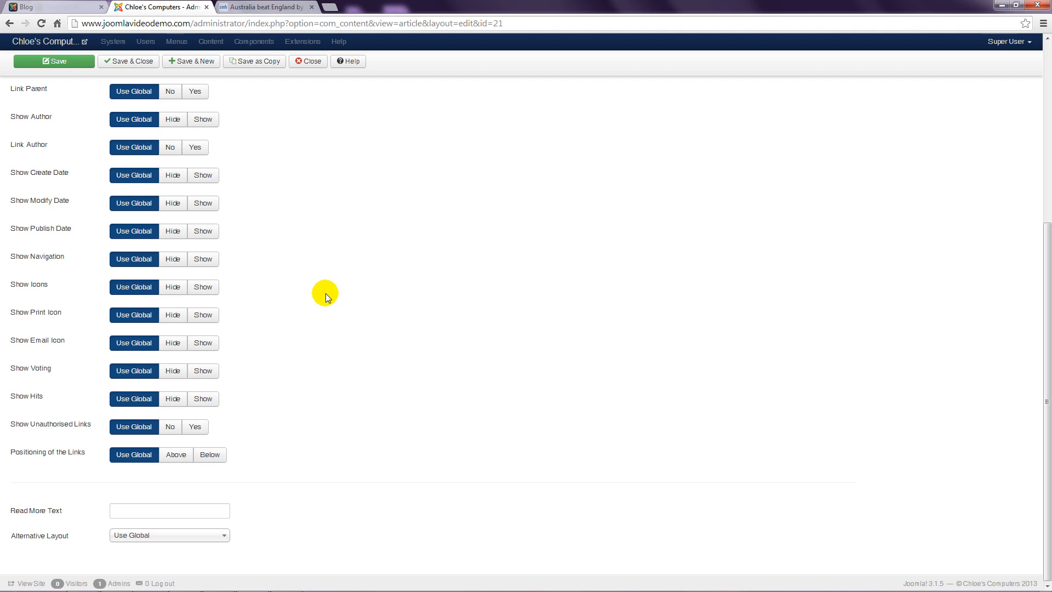
click(153, 514)
text(Mo)
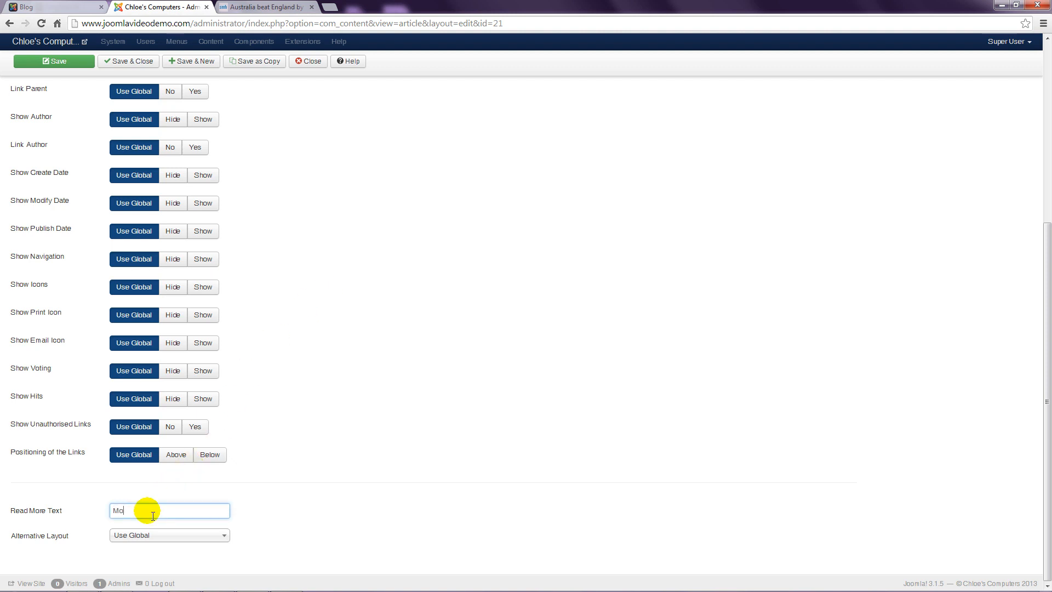
text(re info:)
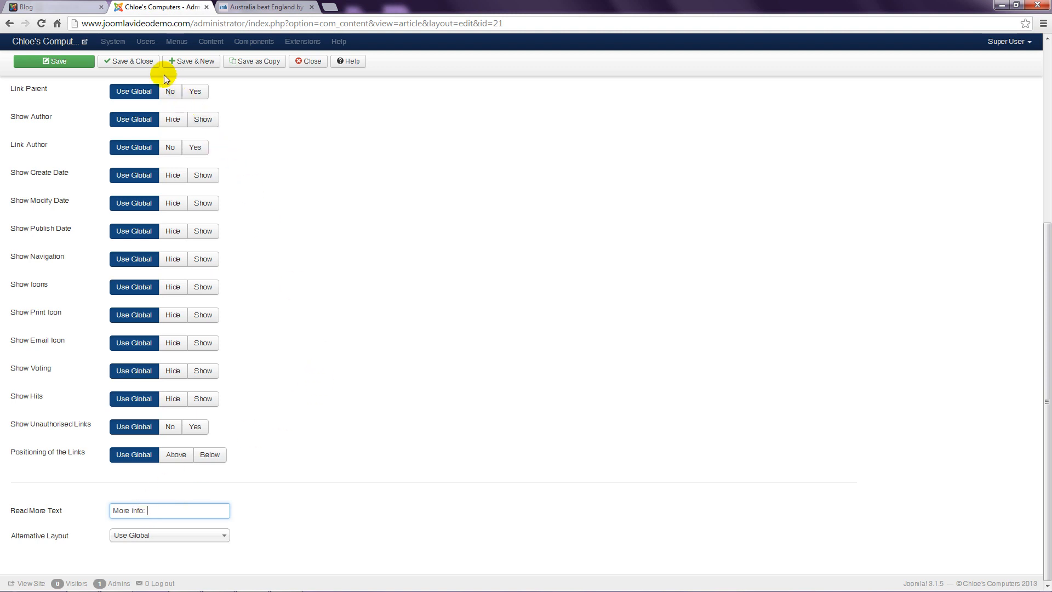
click(147, 61)
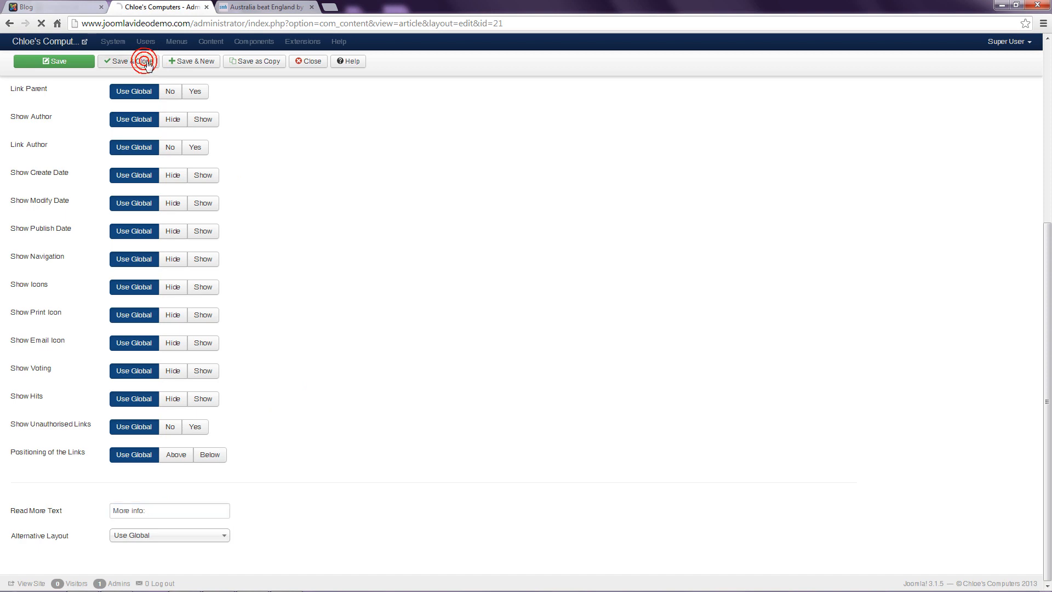
click(75, 8)
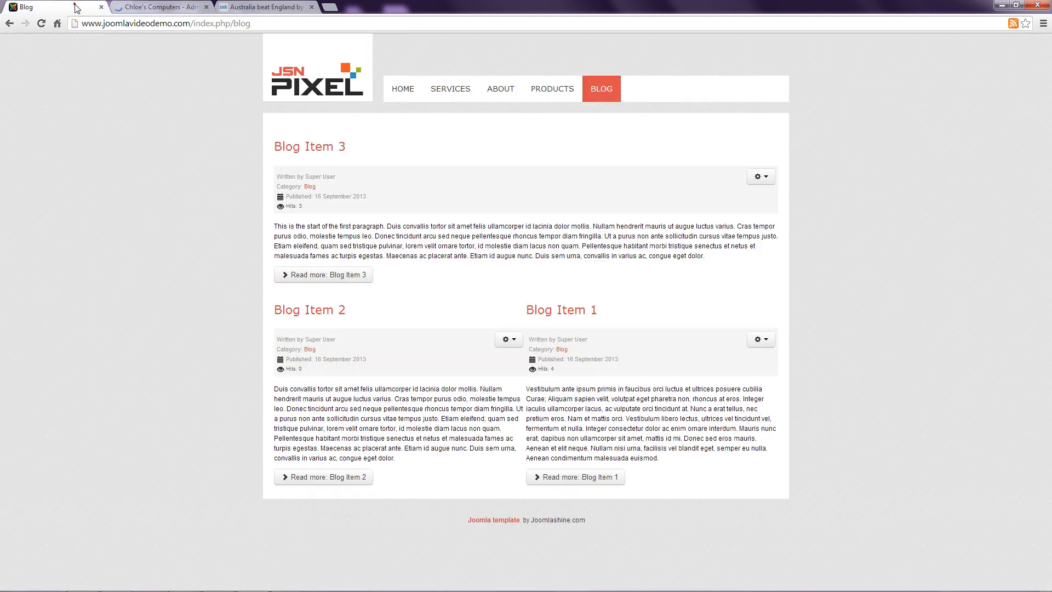
click(44, 24)
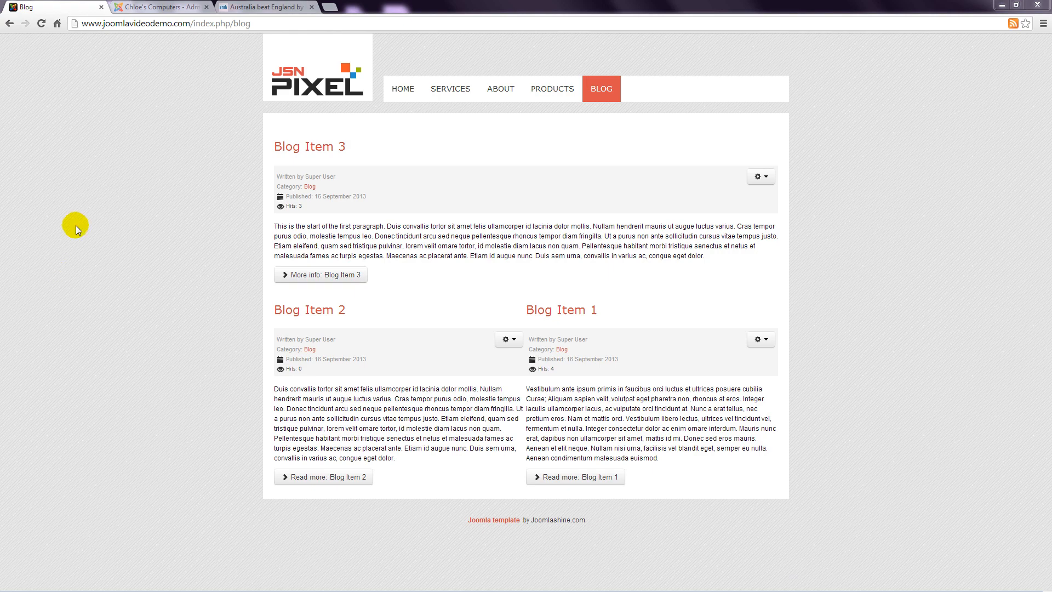
In the global article options, set Show Title with Read More to Hide, and save and close the options
click(157, 6)
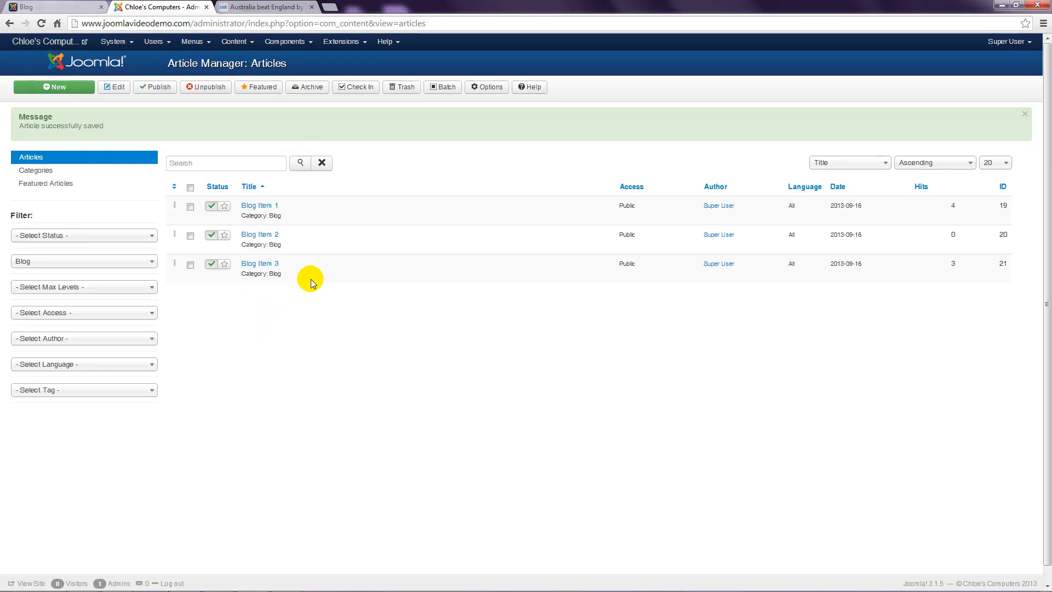
click(494, 91)
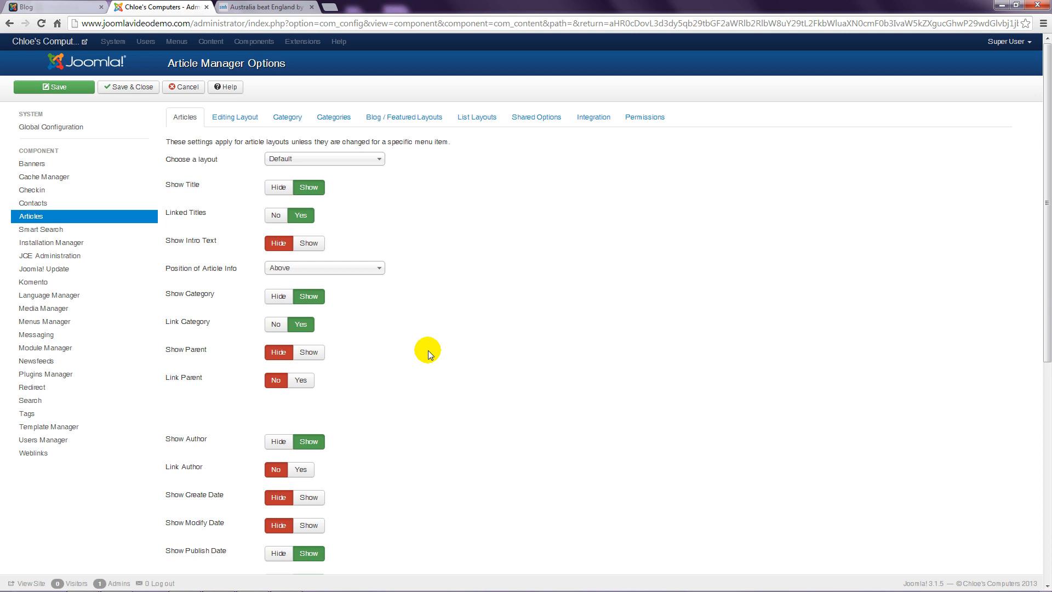
scroll(428, 351, down, 4)
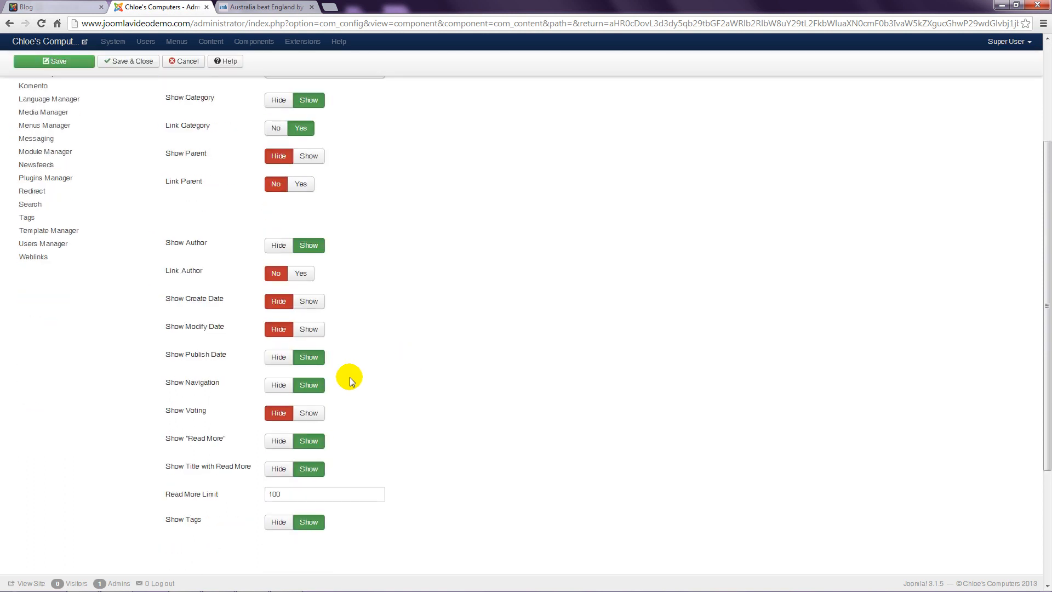
click(278, 469)
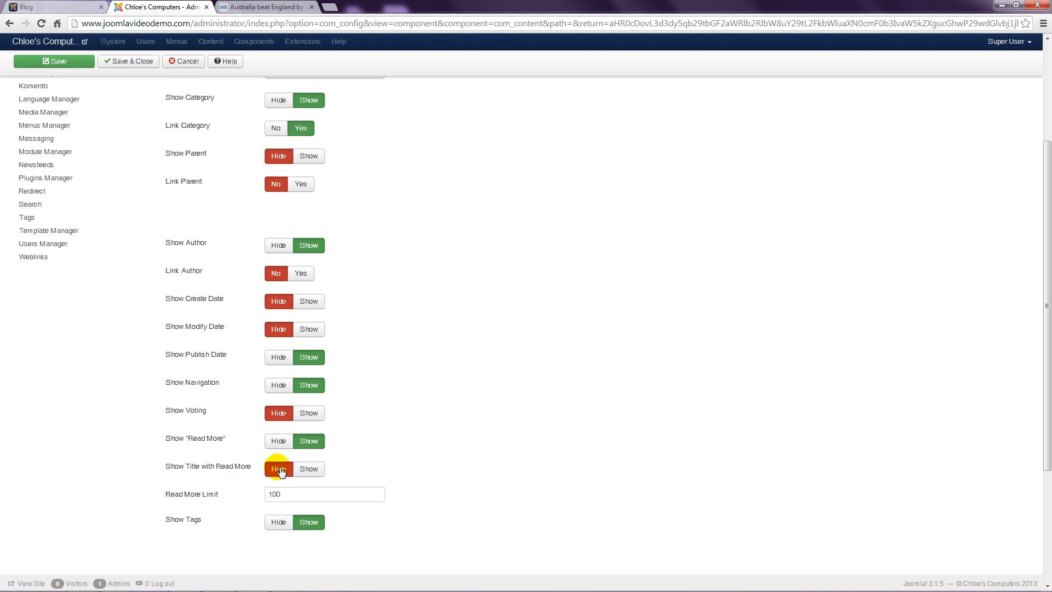
click(131, 60)
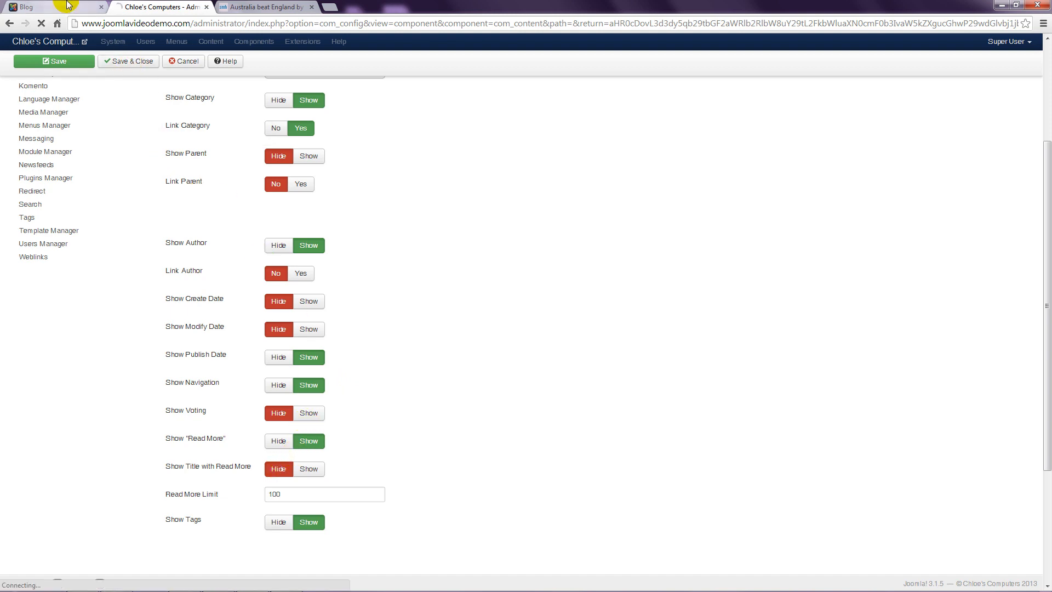
Refresh the published Blog page to check the labels of the read-more links
click(70, 7)
click(41, 23)
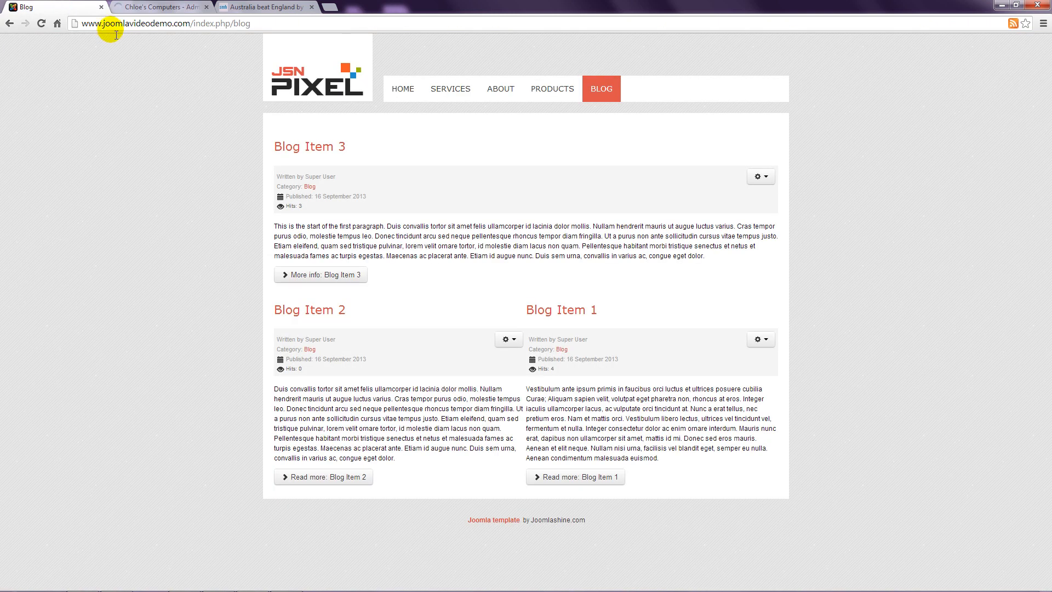
click(41, 24)
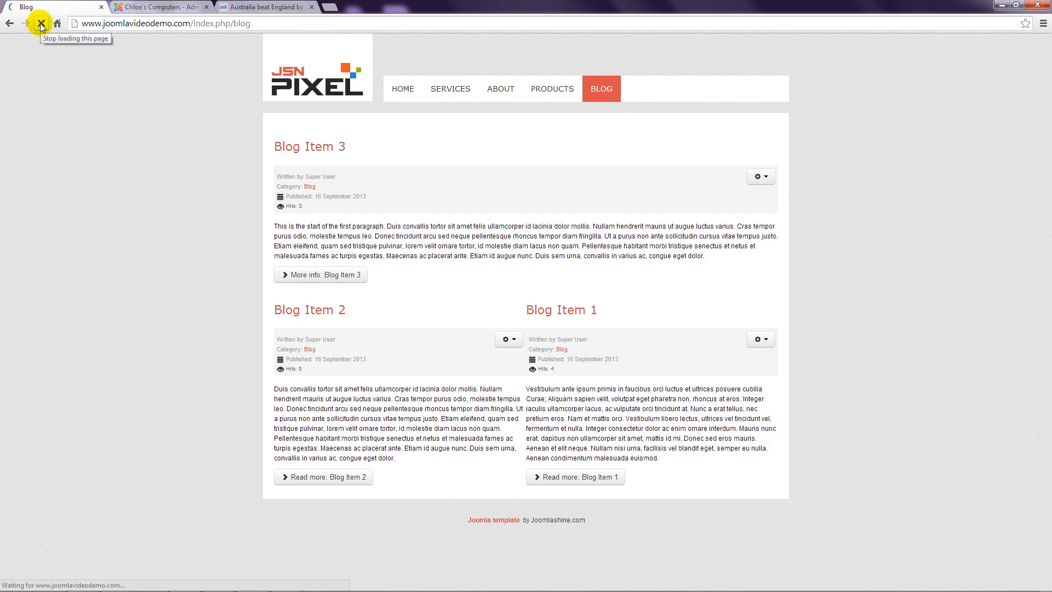